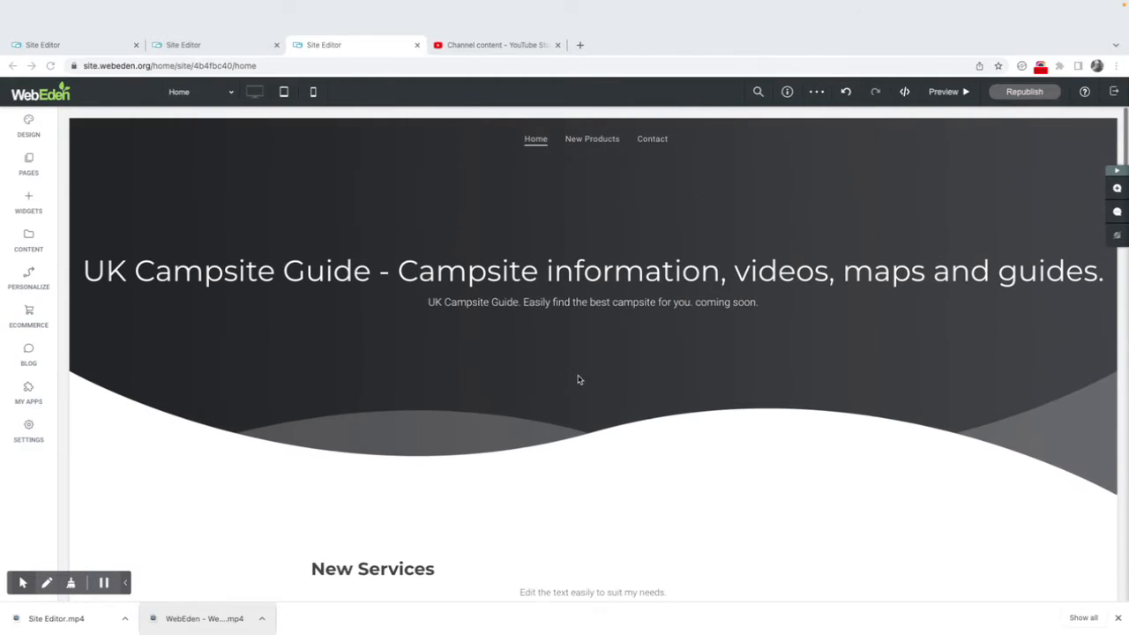
Change the "New Services" heading on the home page to "New Campsites"
{"action": "scroll", "coordinate": [578, 379], "scroll_direction": "down", "scroll_amount": 3}
{"action": "scroll", "coordinate": [578, 380], "scroll_direction": "down", "scroll_amount": 12}
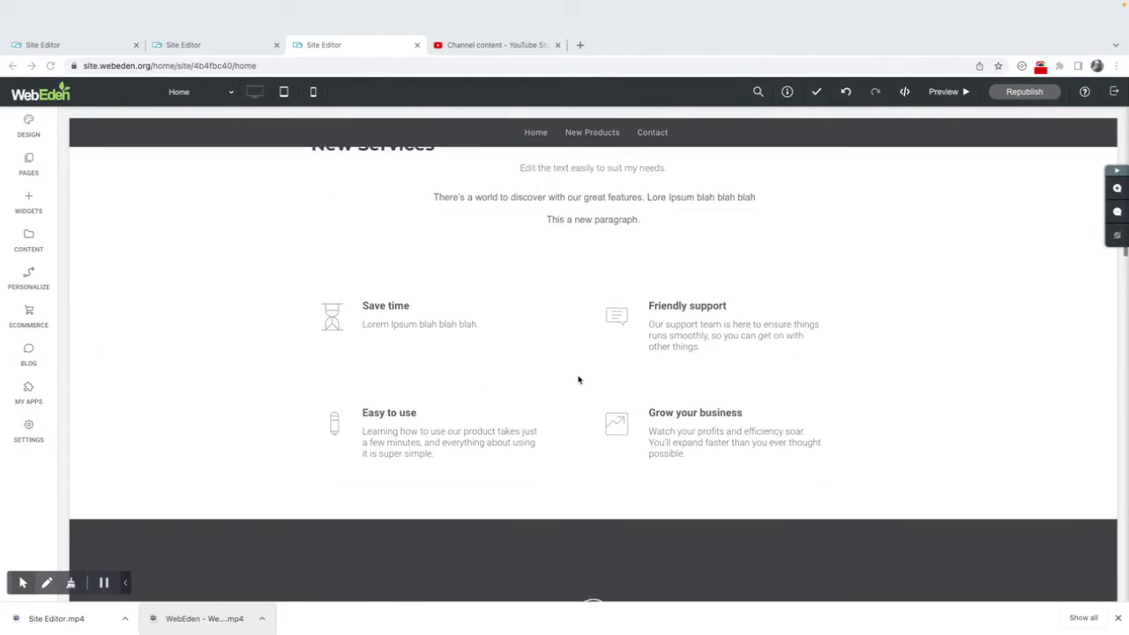
{"action": "scroll", "coordinate": [578, 380], "scroll_direction": "down", "scroll_amount": 12}
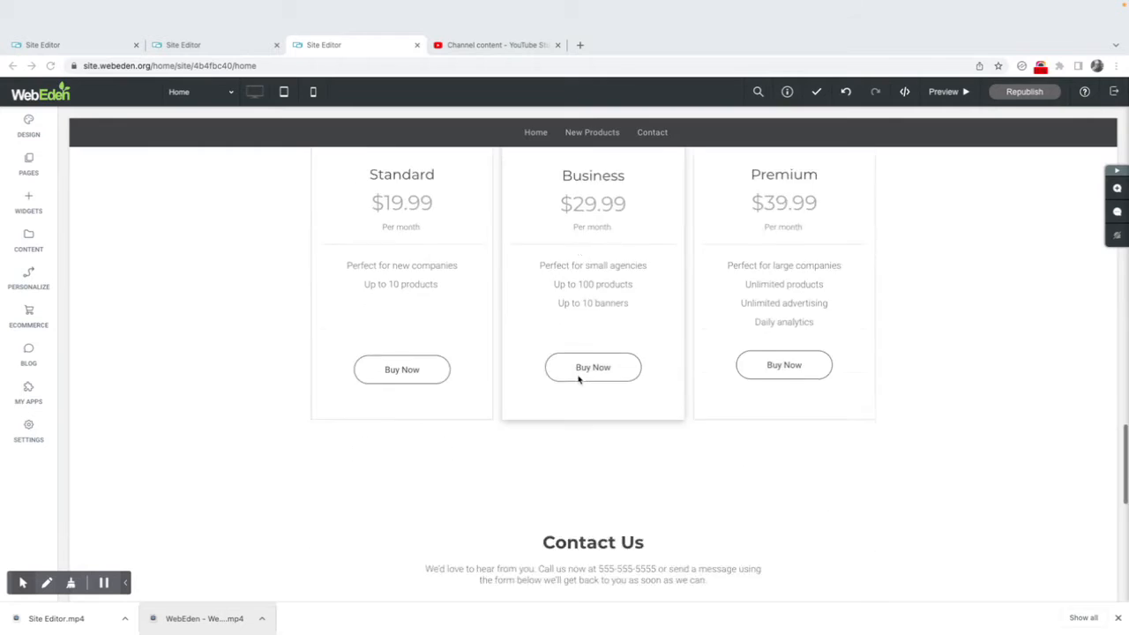
{"action": "scroll", "coordinate": [578, 379], "scroll_direction": "up", "scroll_amount": 3}
{"action": "scroll", "coordinate": [578, 380], "scroll_direction": "up", "scroll_amount": 20}
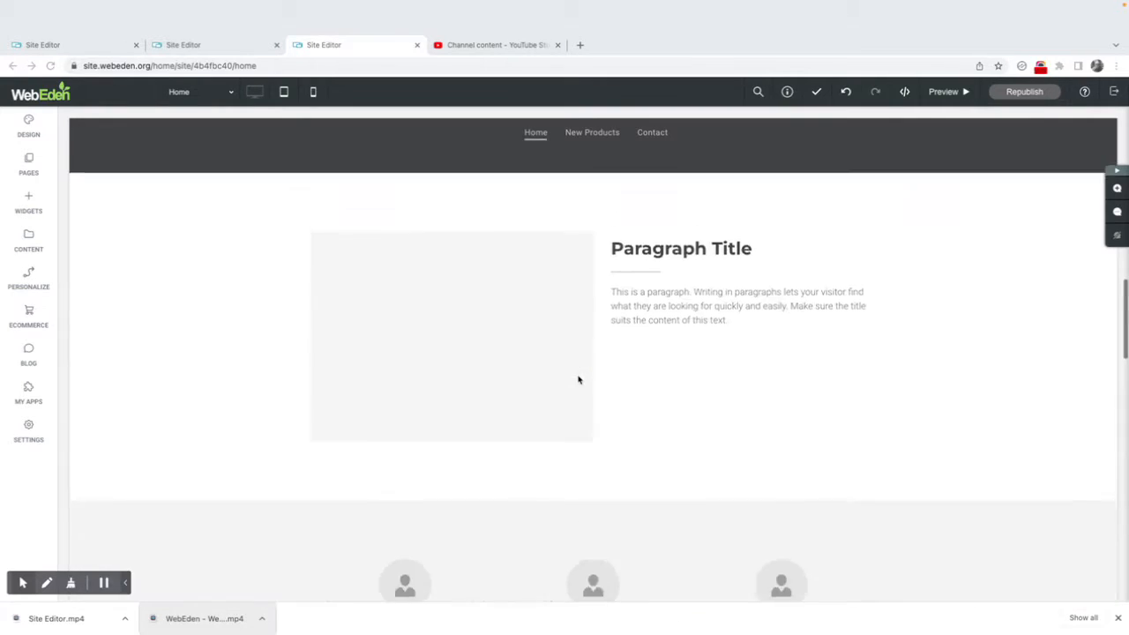
{"action": "scroll", "coordinate": [578, 379], "scroll_direction": "down", "scroll_amount": 2}
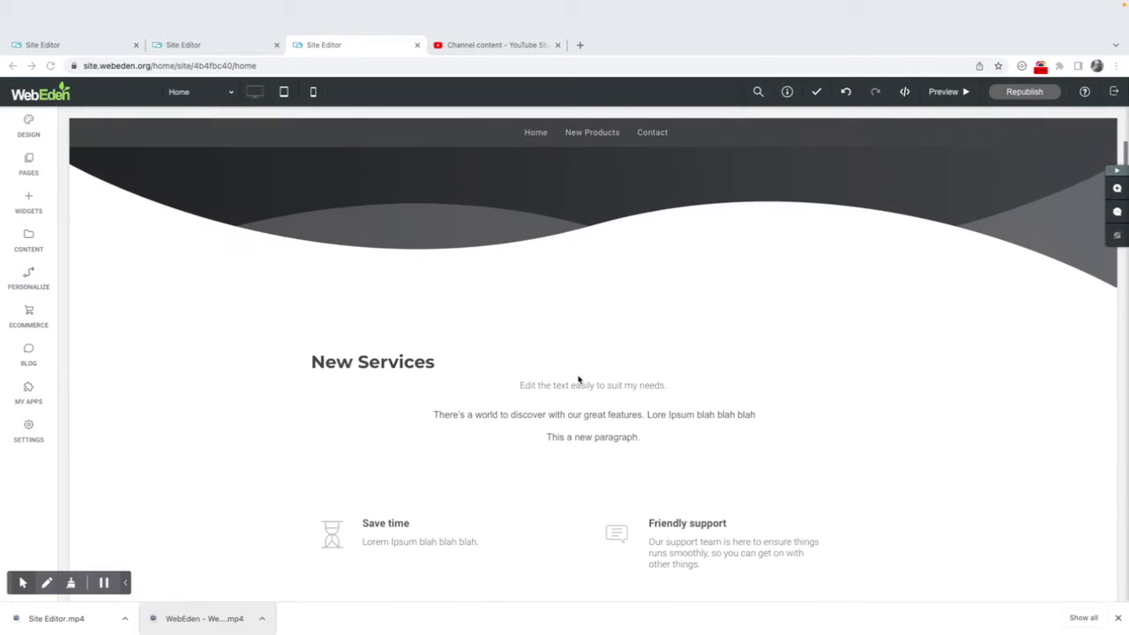
{"action": "left_click", "coordinate": [227, 364]}
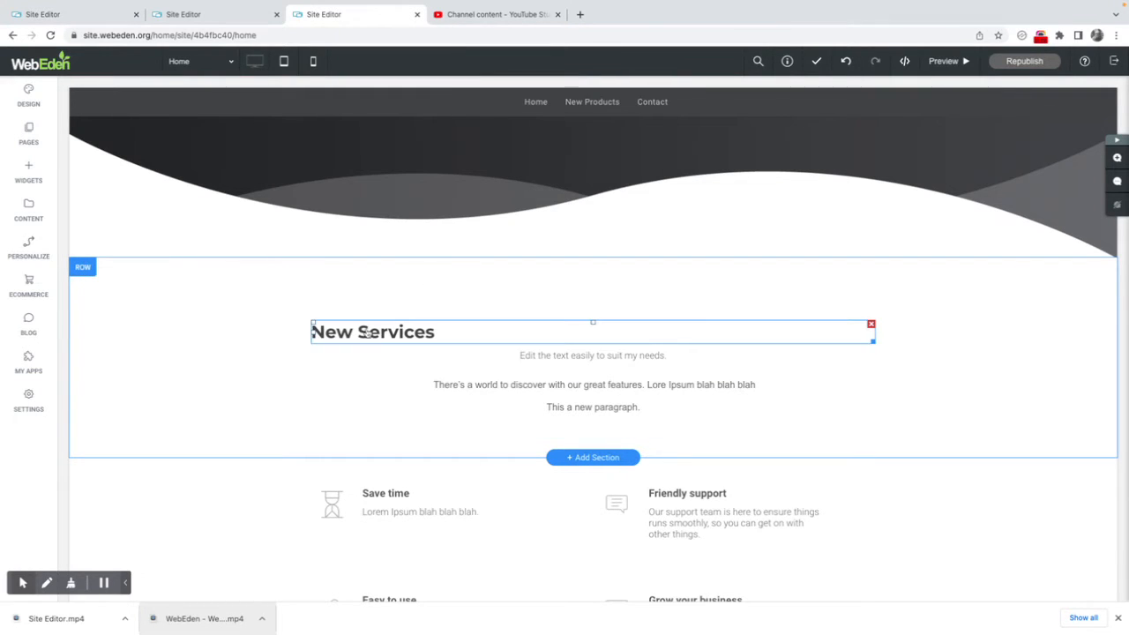
{"action": "left_click", "coordinate": [447, 338]}
{"action": "key", "text": "BackSpace"}
{"action": "key", "text": "BackSpace"}
{"action": "key", "text": "BackSpace"}
{"action": "key", "text": "BackSpace"}
{"action": "key", "text": "BackSpace"}
{"action": "key", "text": "BackSpace"}
{"action": "key", "text": "BackSpace"}
{"action": "key", "text": "BackSpace"}
{"action": "key", "text": "BackSpace"}
{"action": "type", "text": "Campsites"}
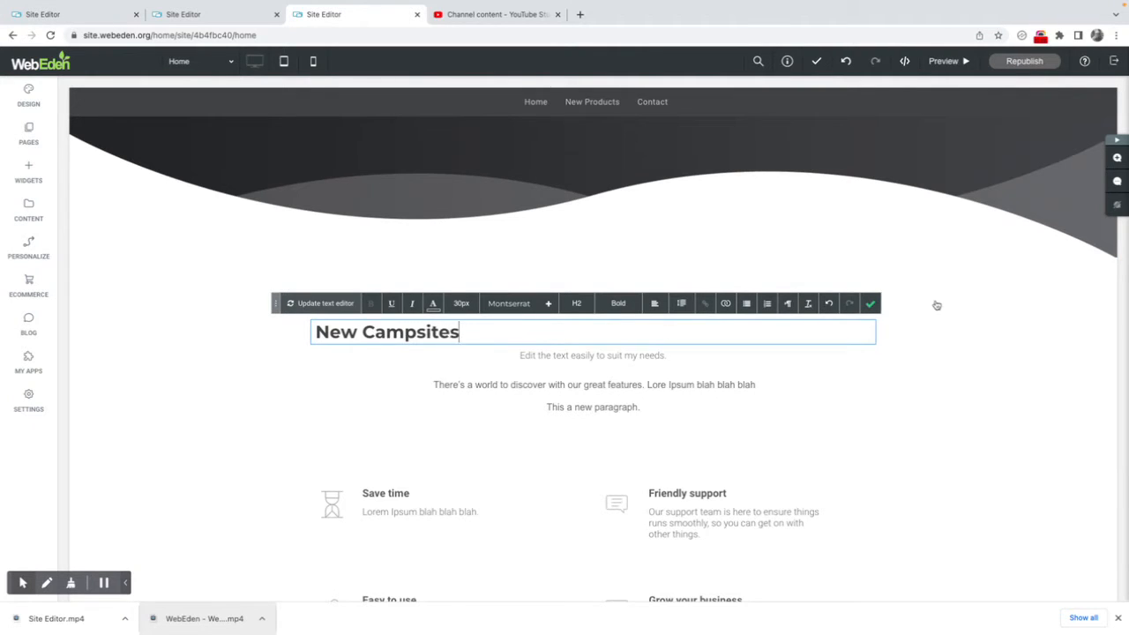
{"action": "left_click", "coordinate": [869, 305]}
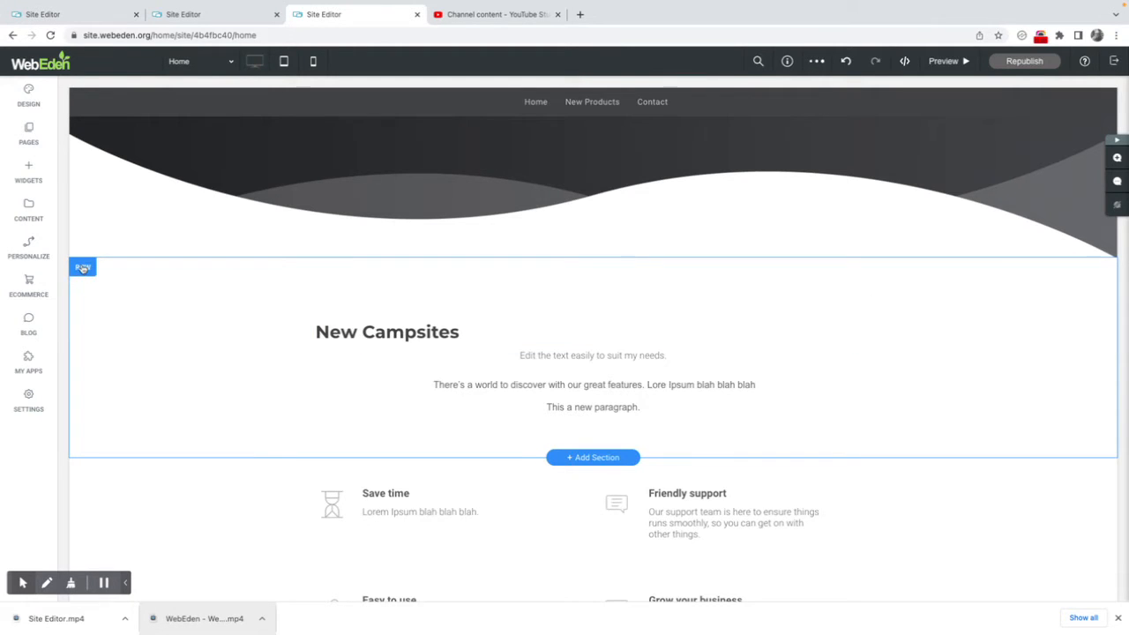
Open the design settings of the New Campsites row and bring up the image picker for its background
{"action": "left_click", "coordinate": [82, 268]}
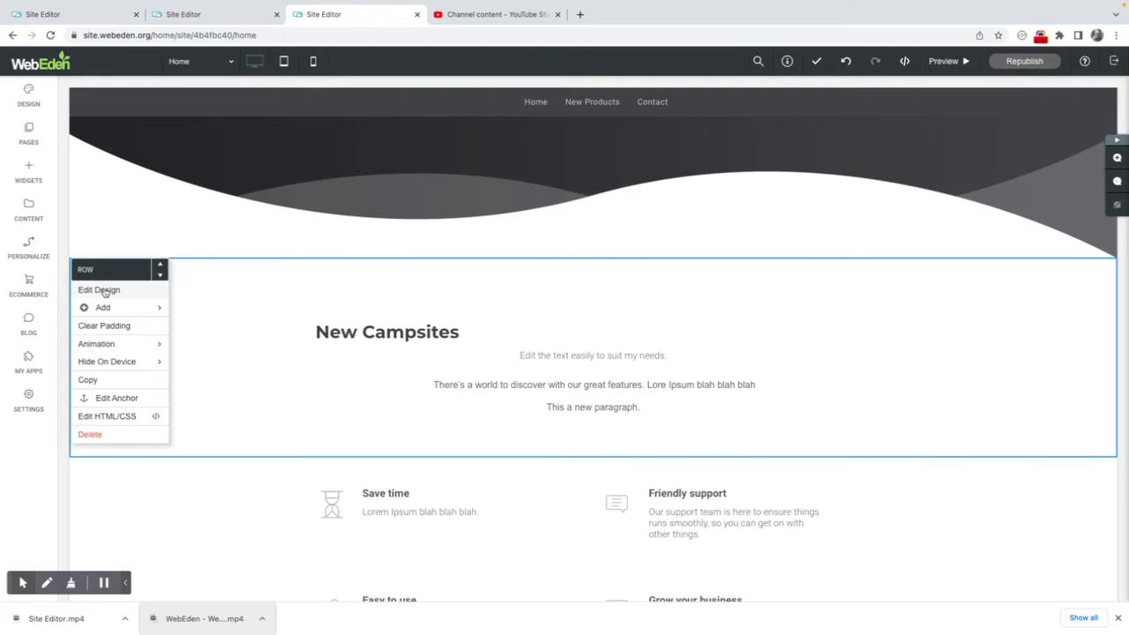
{"action": "left_click", "coordinate": [104, 290]}
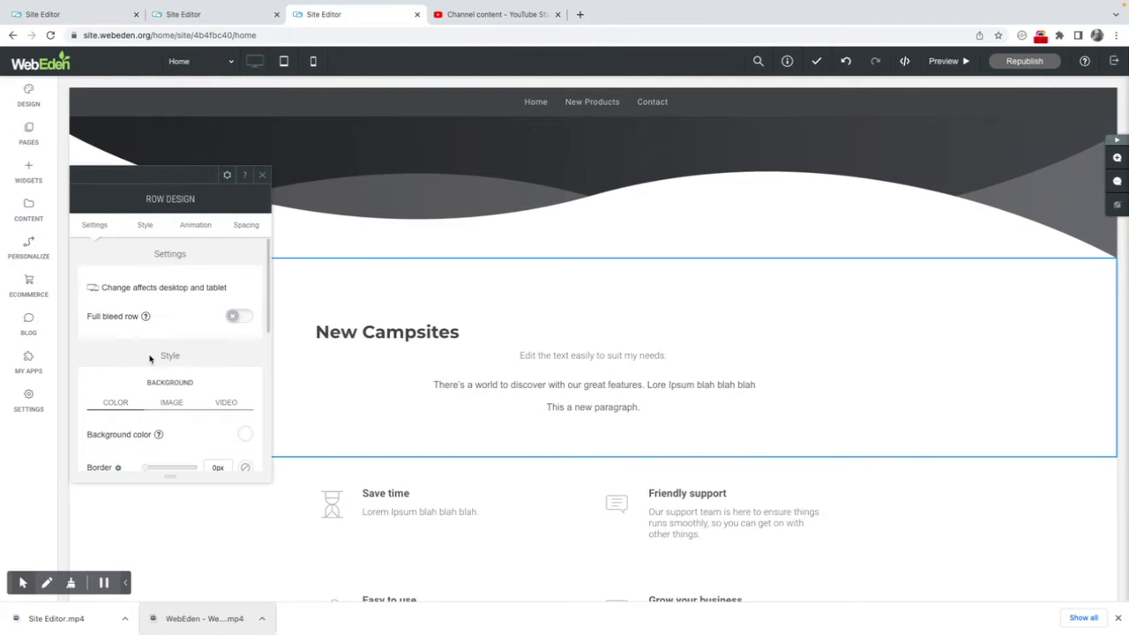
{"action": "scroll", "coordinate": [176, 370], "scroll_direction": "down", "scroll_amount": 2}
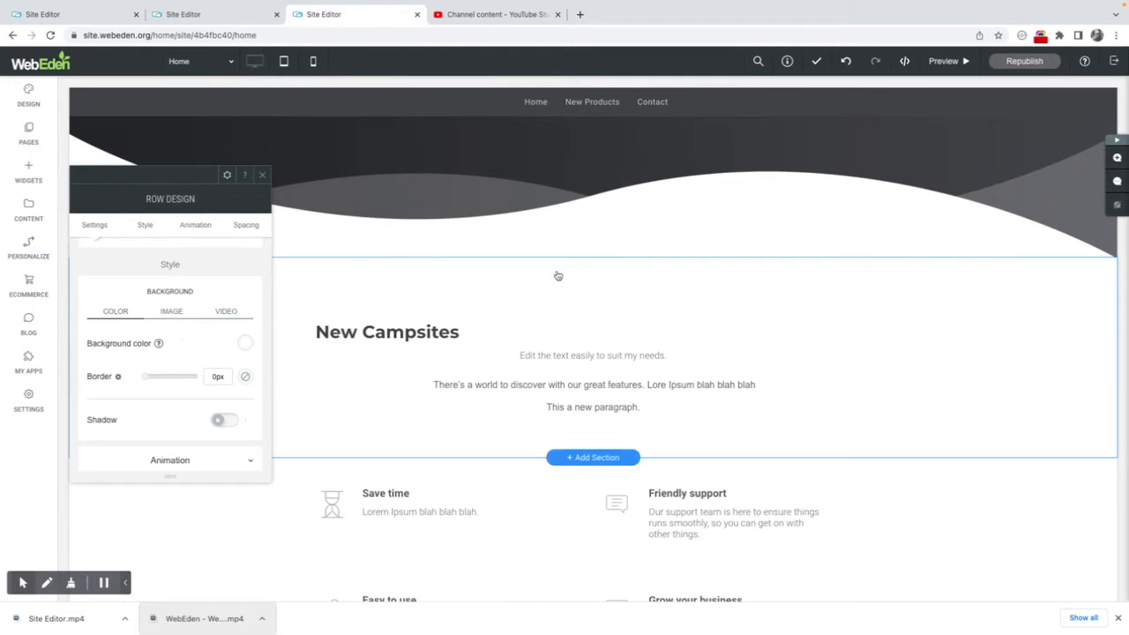
{"action": "left_click", "coordinate": [172, 313]}
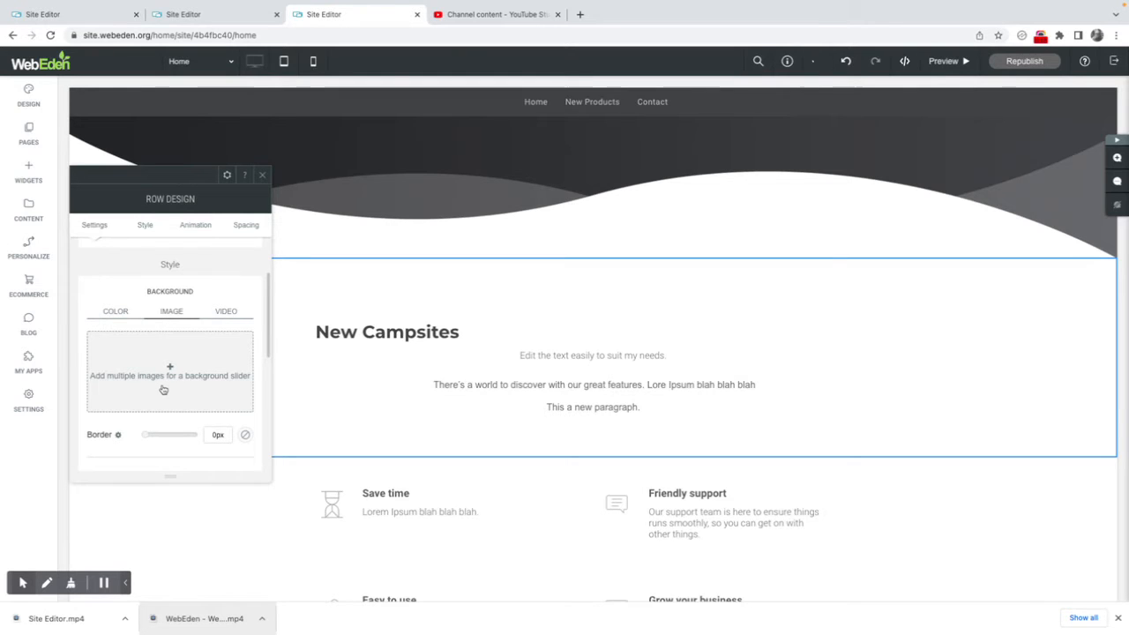
{"action": "scroll", "coordinate": [162, 379], "scroll_direction": "down", "scroll_amount": 1}
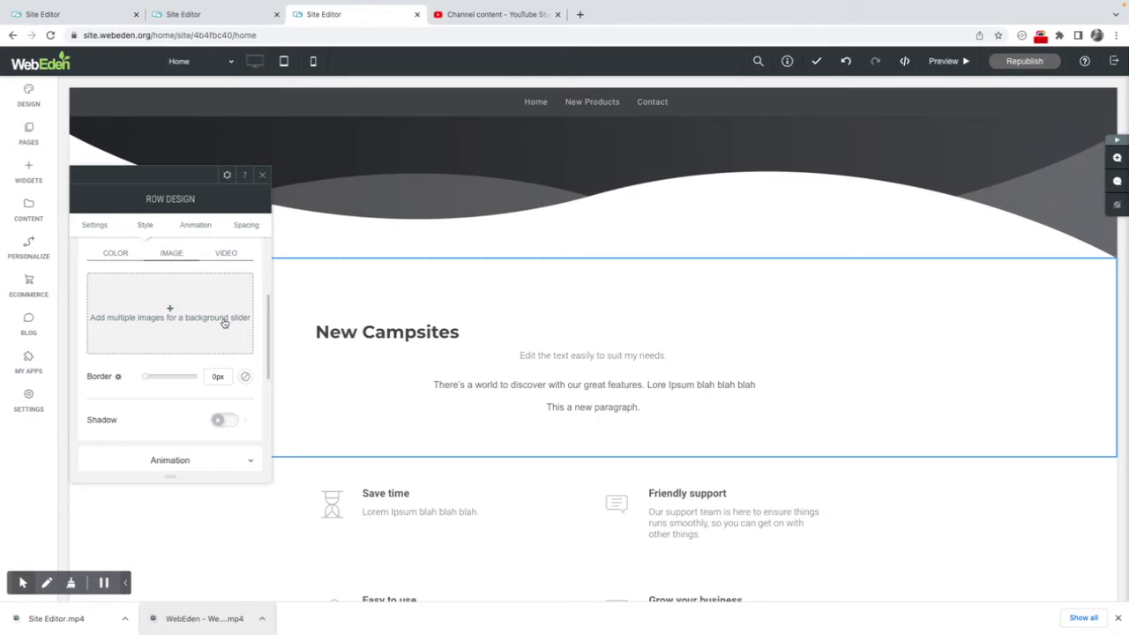
{"action": "left_click", "coordinate": [171, 311]}
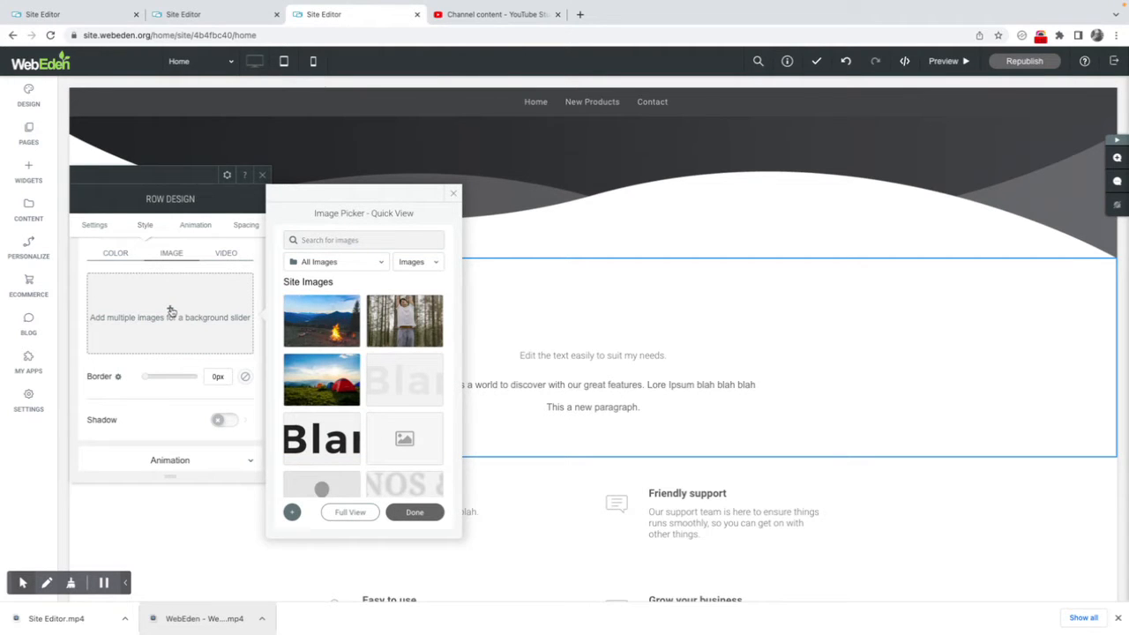
Browse the site images and free images available for the row background
{"action": "scroll", "coordinate": [330, 423], "scroll_direction": "down", "scroll_amount": 10}
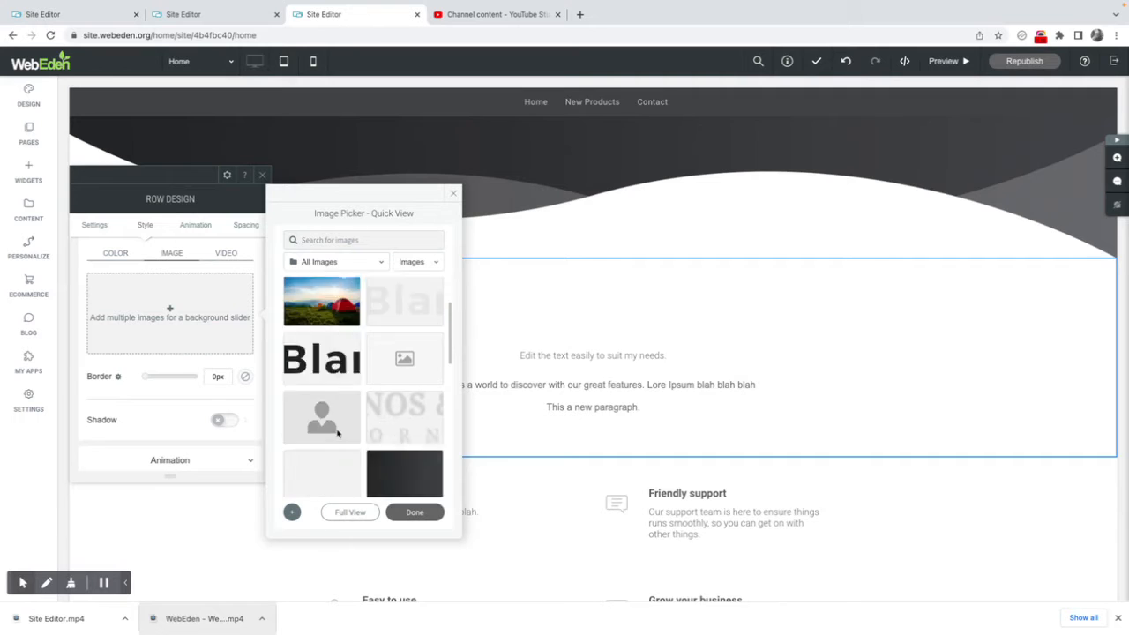
{"action": "scroll", "coordinate": [353, 430], "scroll_direction": "down", "scroll_amount": 10}
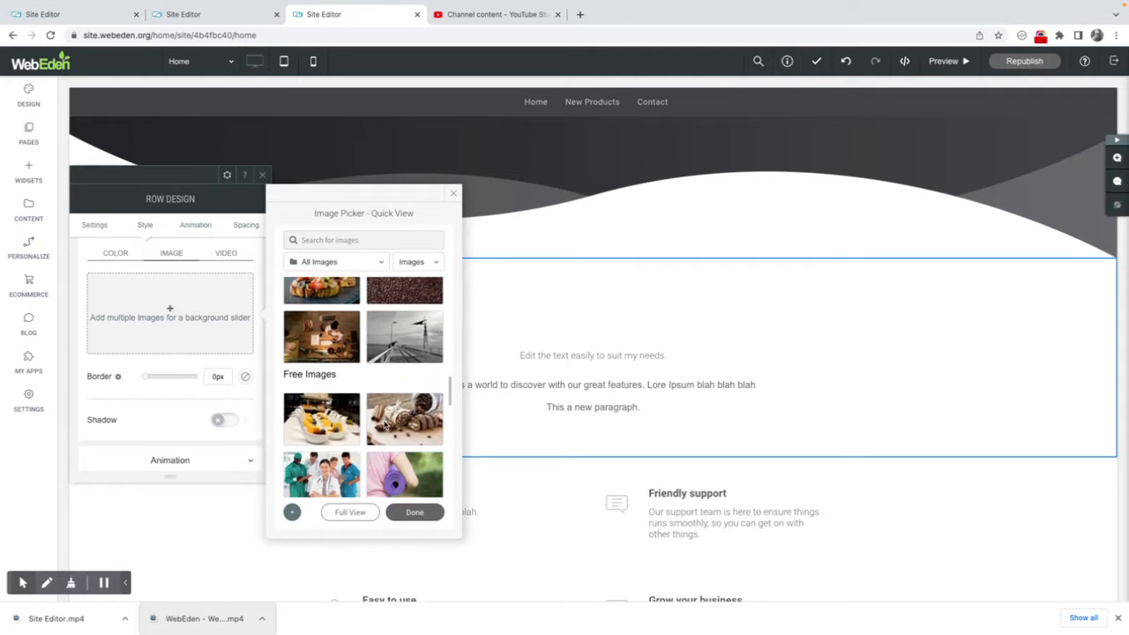
{"action": "scroll", "coordinate": [374, 429], "scroll_direction": "down", "scroll_amount": 10}
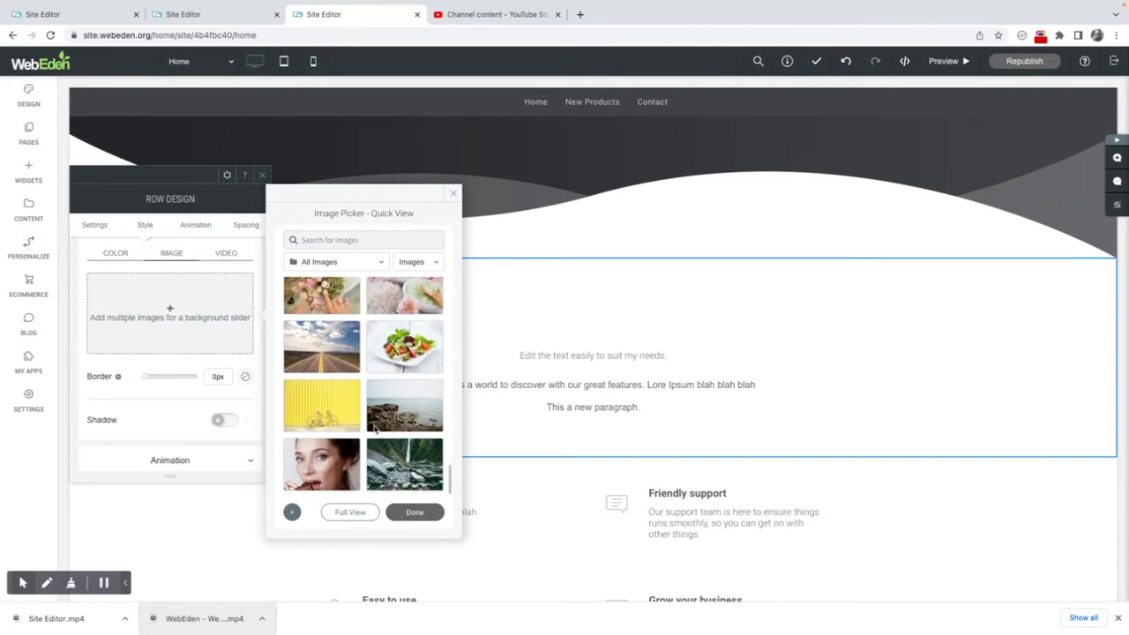
{"action": "scroll", "coordinate": [374, 429], "scroll_direction": "down", "scroll_amount": 10}
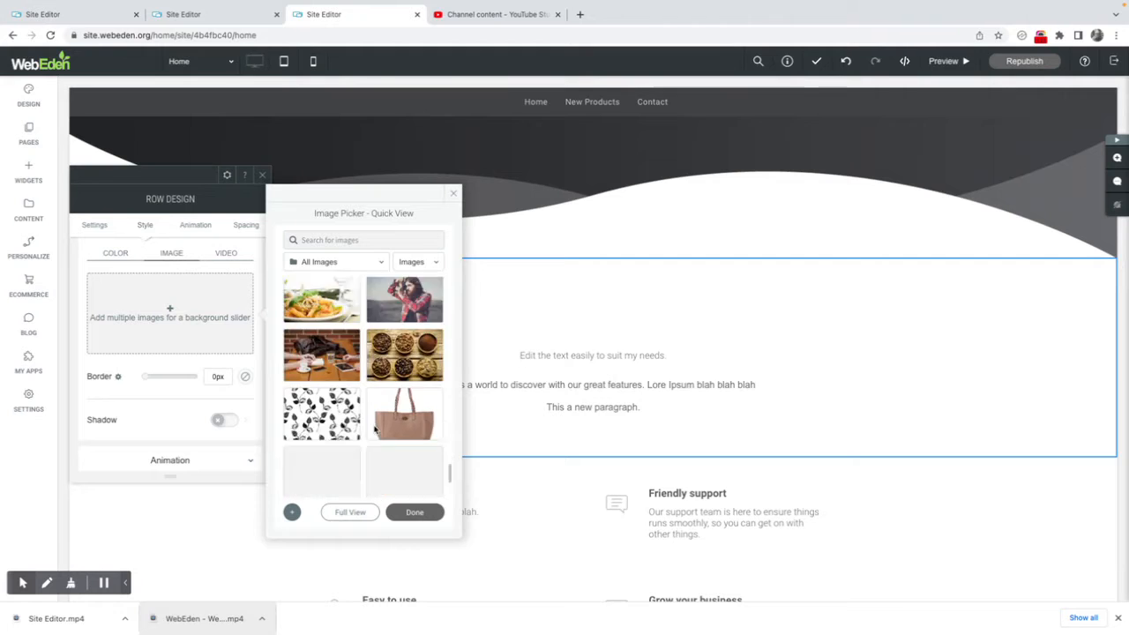
{"action": "scroll", "coordinate": [374, 429], "scroll_direction": "down", "scroll_amount": 10}
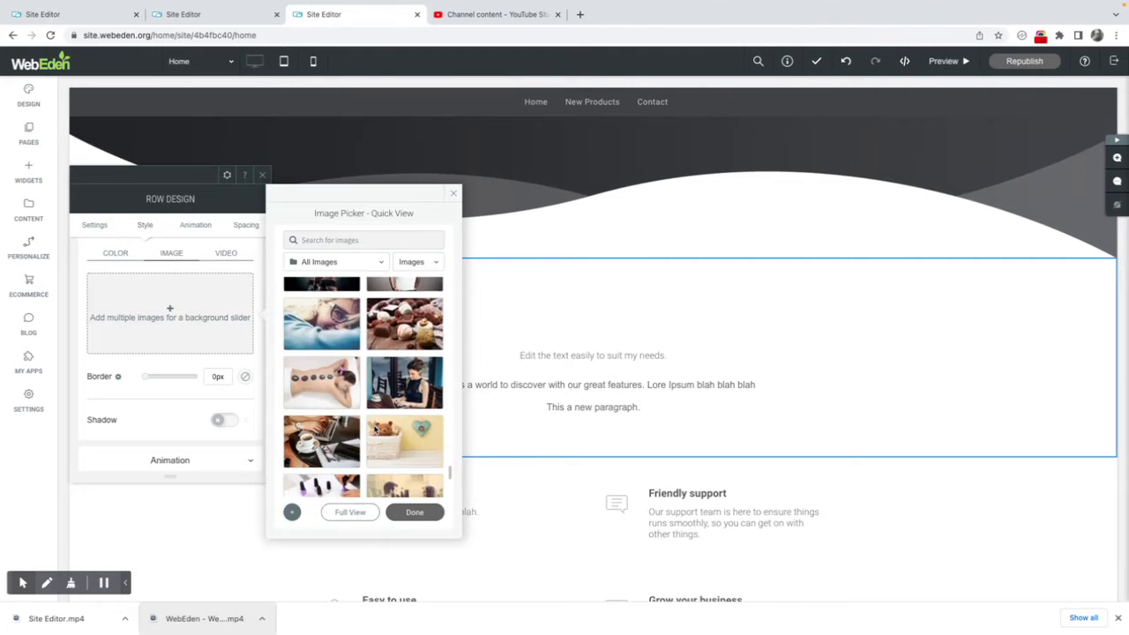
{"action": "scroll", "coordinate": [374, 429], "scroll_direction": "down", "scroll_amount": 10}
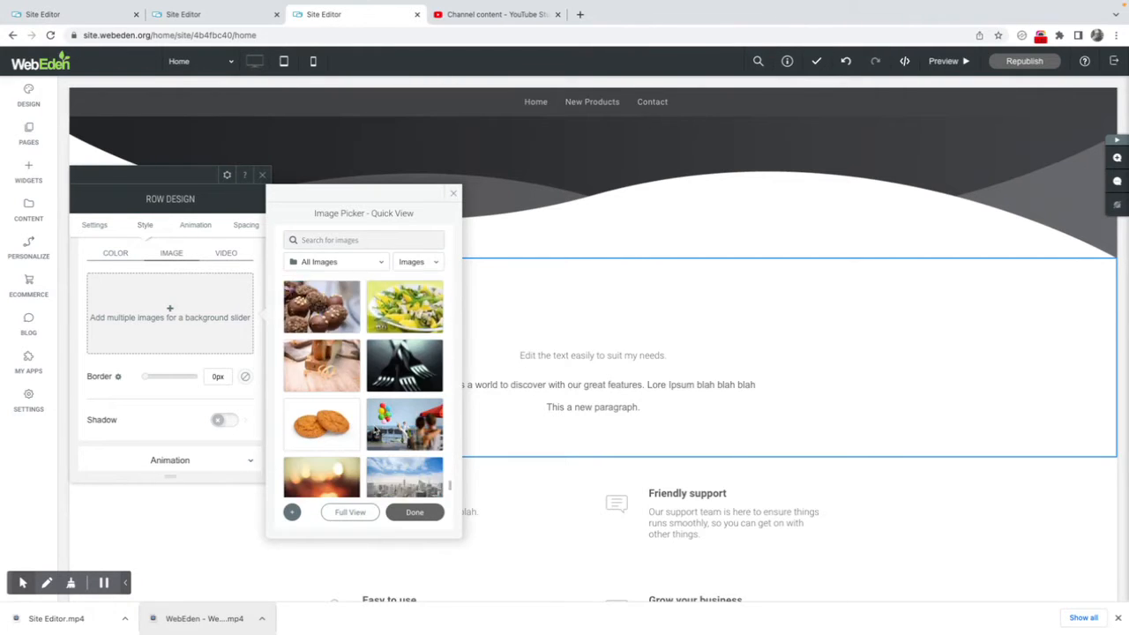
{"action": "scroll", "coordinate": [374, 429], "scroll_direction": "down", "scroll_amount": 10}
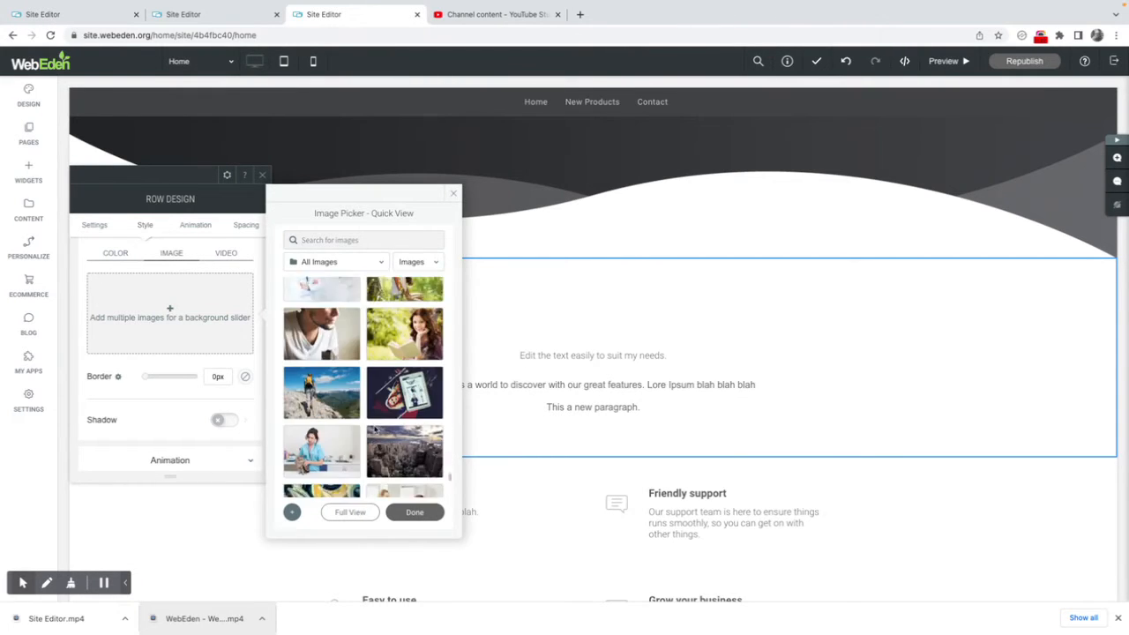
Search the images for "camping" and apply the site photo with the red tent as the row background
{"action": "left_click", "coordinate": [318, 241]}
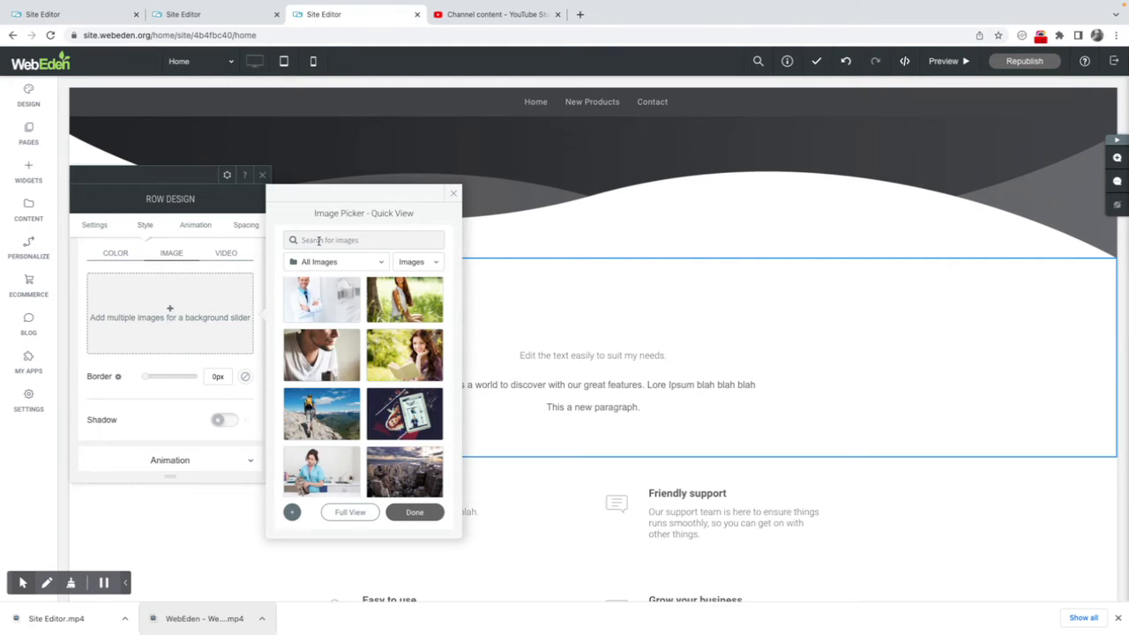
{"action": "type", "text": "camping"}
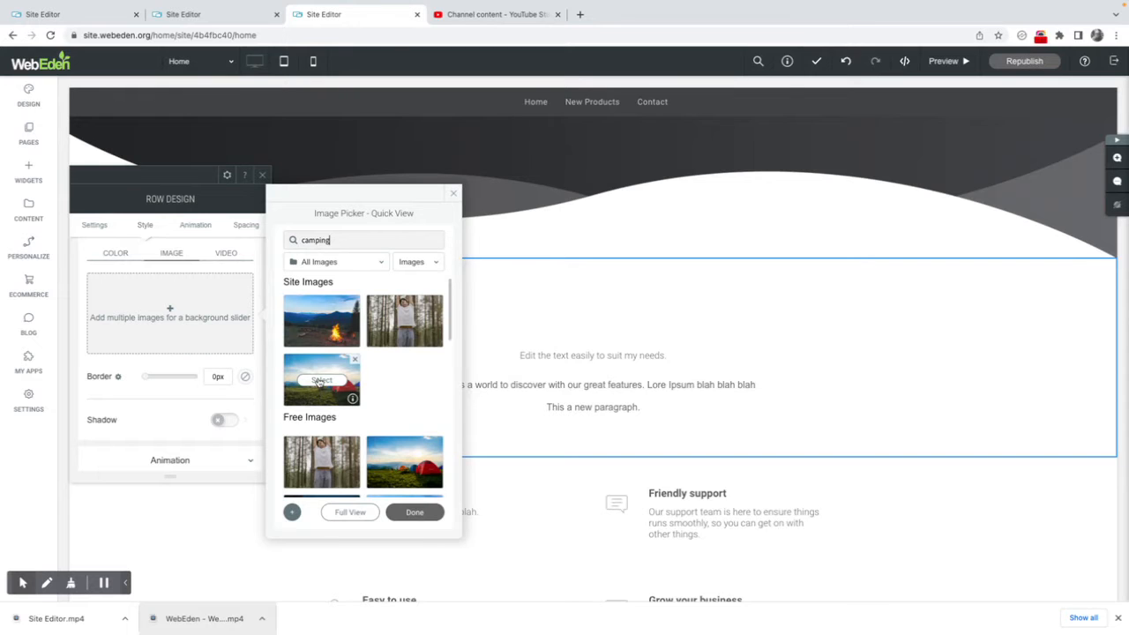
{"action": "left_click", "coordinate": [321, 380]}
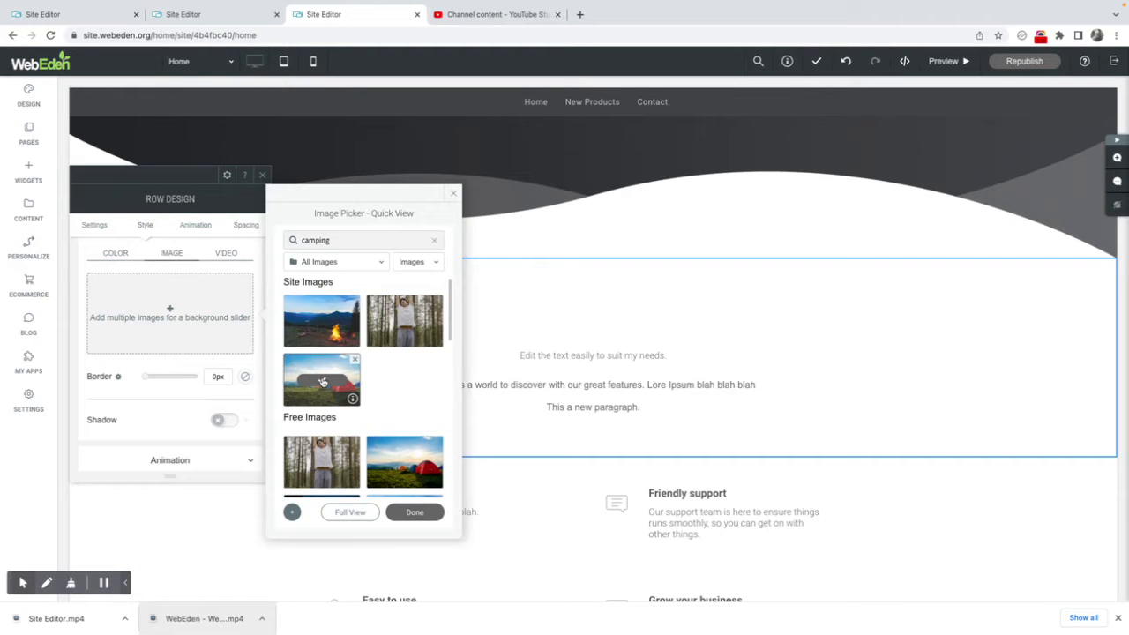
{"action": "left_click", "coordinate": [414, 512]}
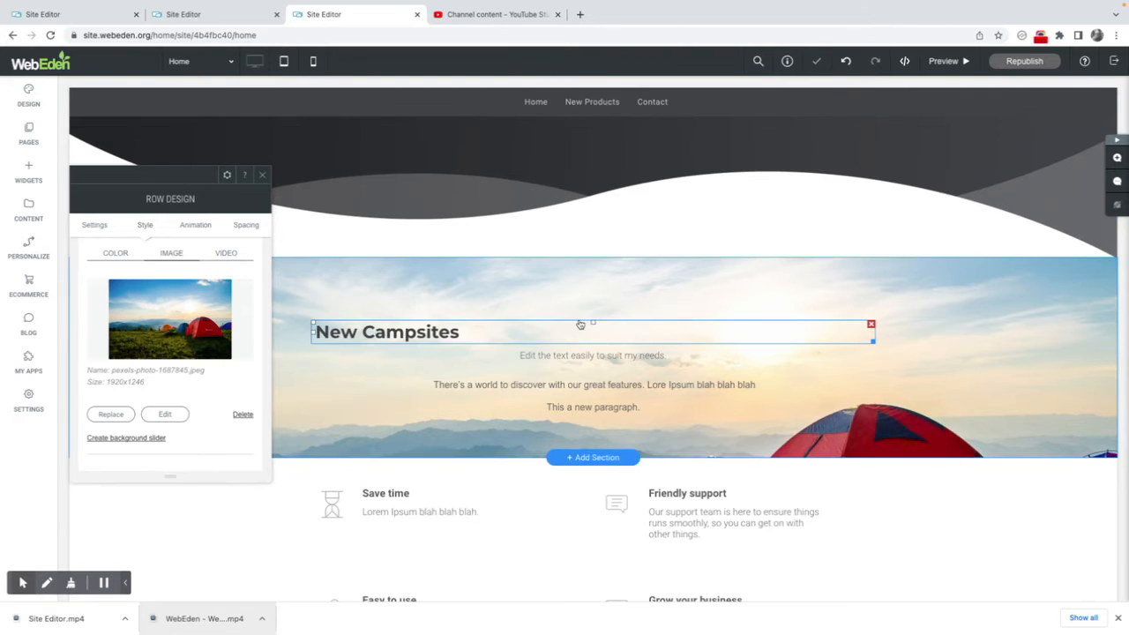
Examine how the New Campsites row's background image behaves as the page scrolls, moving the Row Design dialog aside
{"action": "scroll", "coordinate": [581, 324], "scroll_direction": "down", "scroll_amount": 2}
{"action": "scroll", "coordinate": [580, 324], "scroll_direction": "up", "scroll_amount": 2}
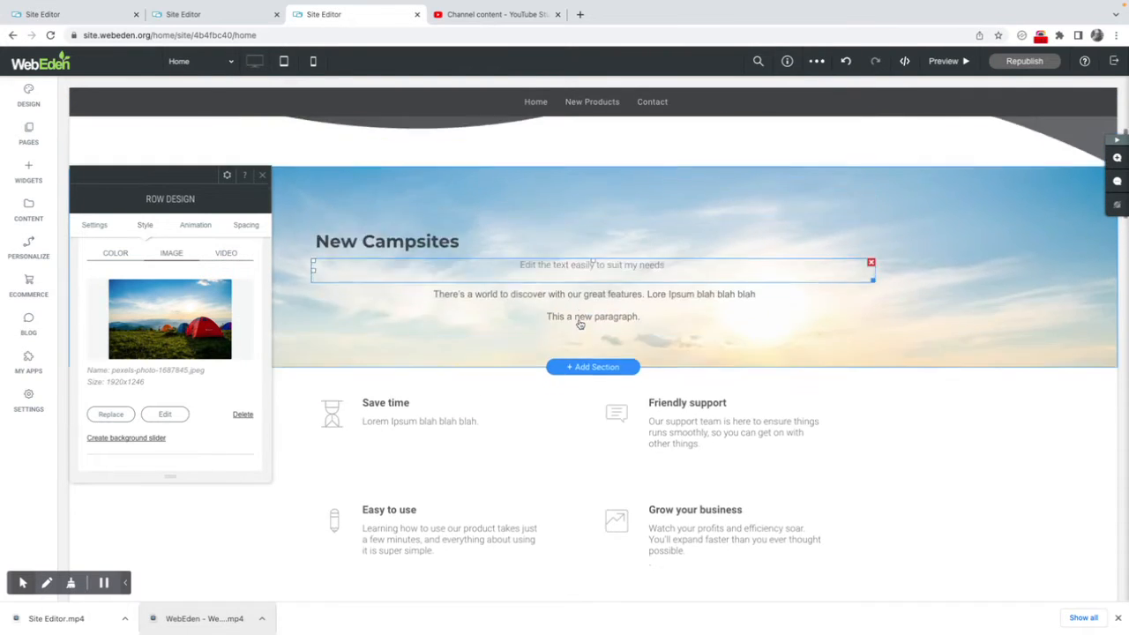
{"action": "left_click_drag", "start_coordinate": [122, 175], "coordinate": [948, 172]}
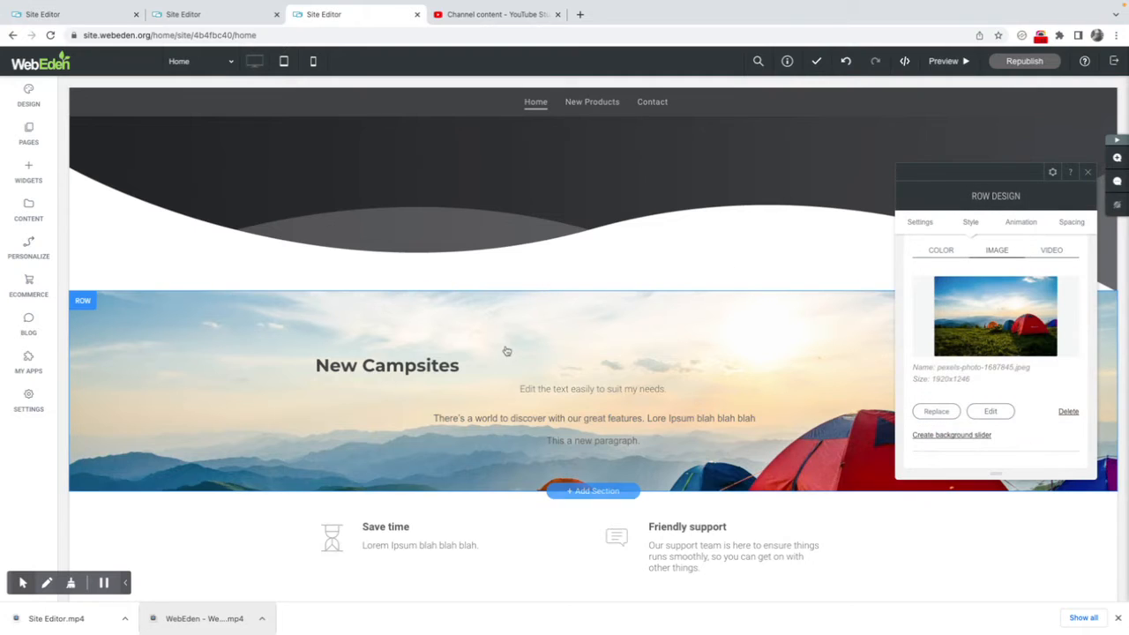
{"action": "scroll", "coordinate": [582, 381], "scroll_direction": "down", "scroll_amount": 2}
{"action": "scroll", "coordinate": [582, 382], "scroll_direction": "up", "scroll_amount": 4}
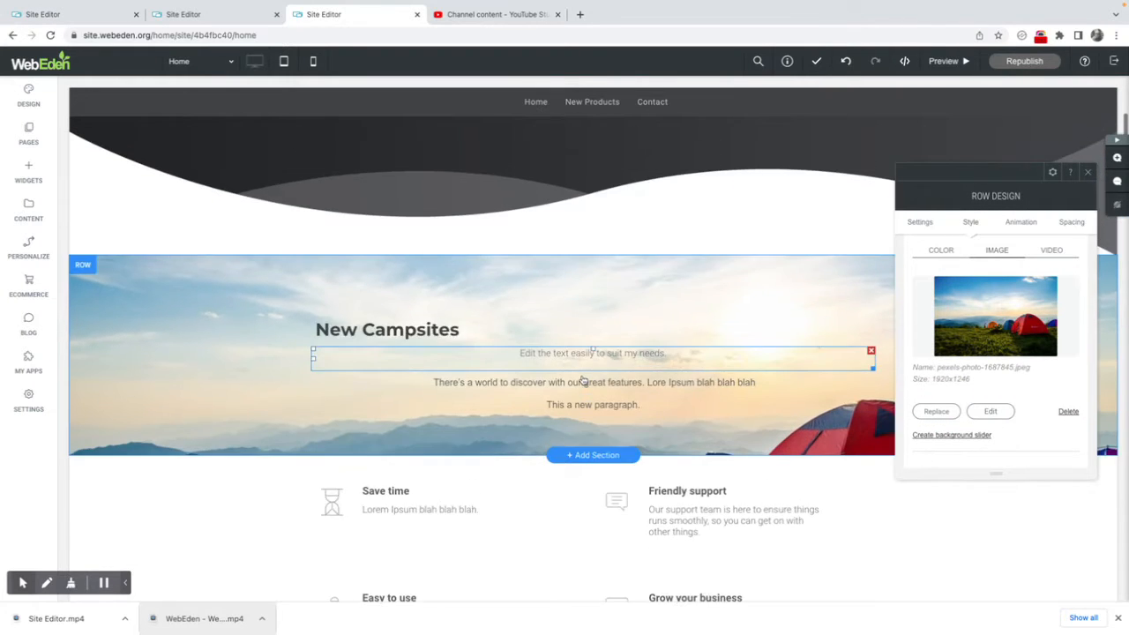
{"action": "scroll", "coordinate": [583, 381], "scroll_direction": "down", "scroll_amount": 3}
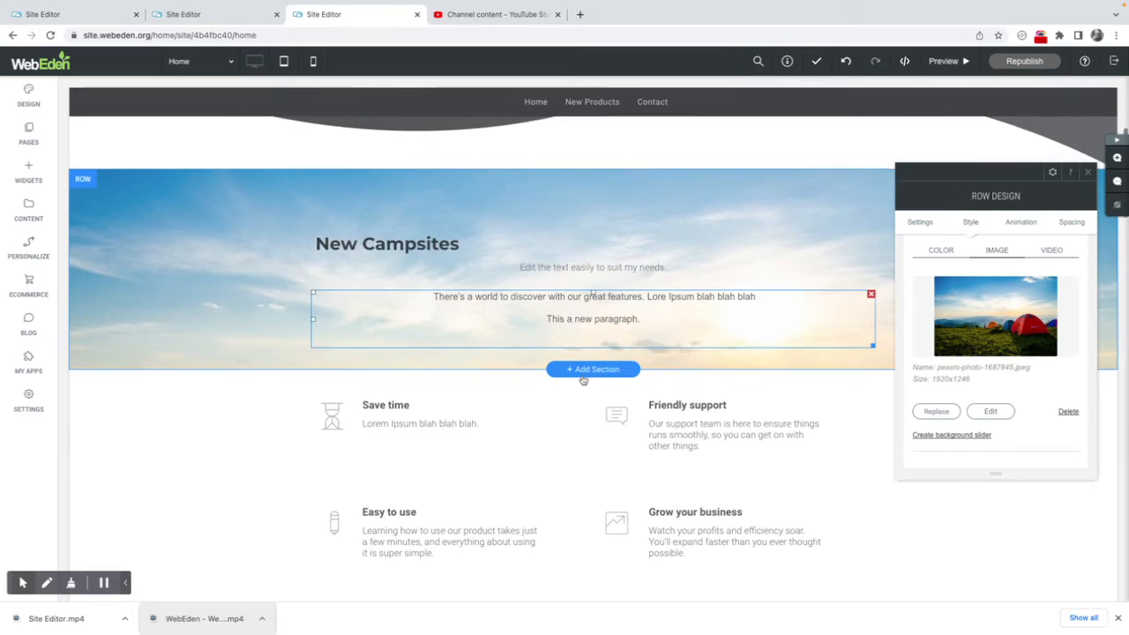
{"action": "scroll", "coordinate": [583, 381], "scroll_direction": "up", "scroll_amount": 3}
{"action": "scroll", "coordinate": [583, 381], "scroll_direction": "up", "scroll_amount": 1}
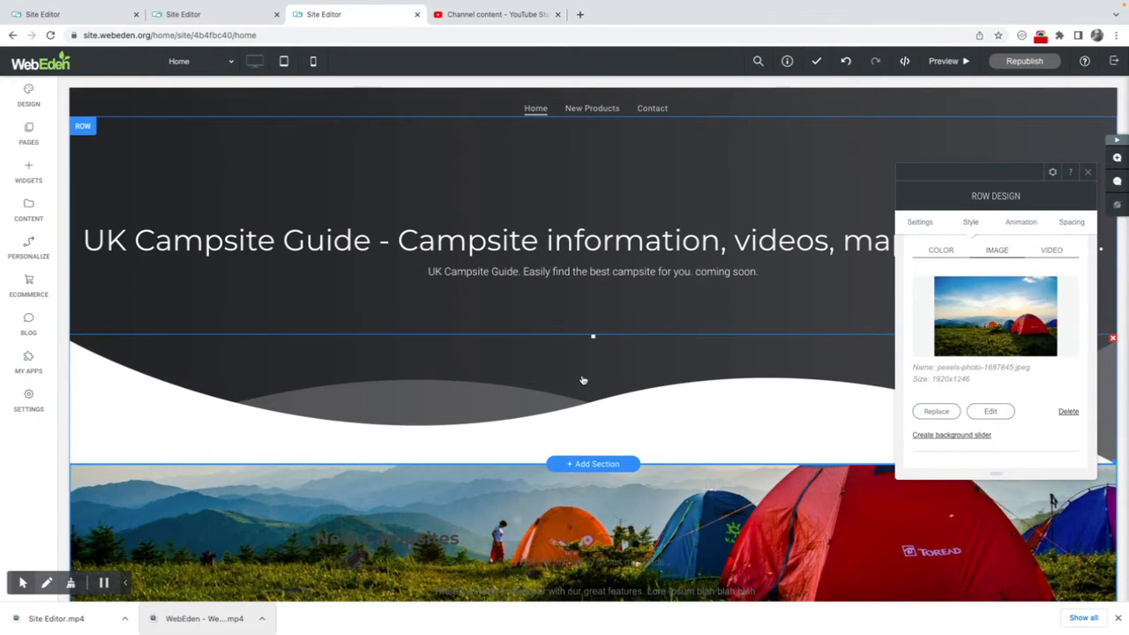
Move the Row Design dialog clear of the row and turn off parallax scrolling for the background image
{"action": "left_click_drag", "start_coordinate": [923, 177], "coordinate": [237, 135]}
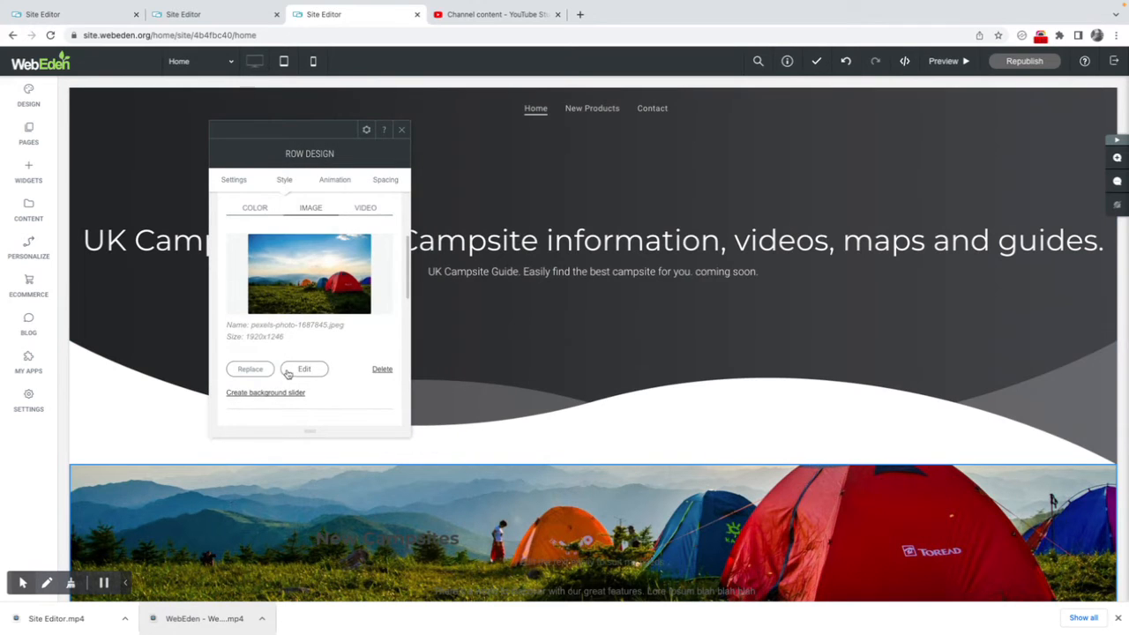
{"action": "scroll", "coordinate": [287, 374], "scroll_direction": "down", "scroll_amount": 3}
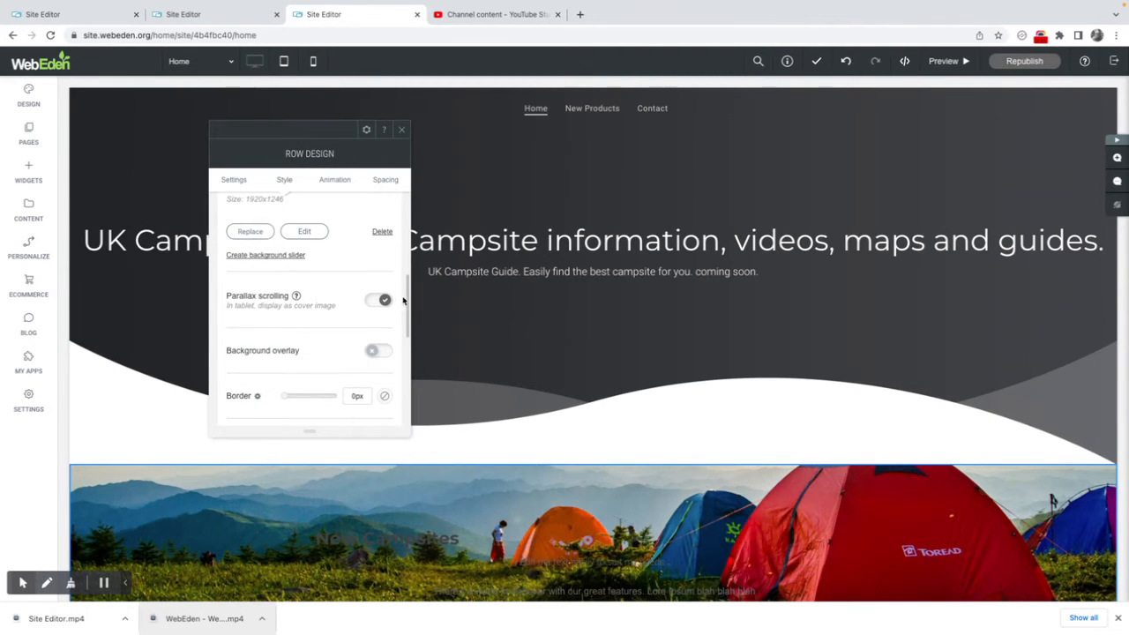
{"action": "left_click", "coordinate": [374, 301]}
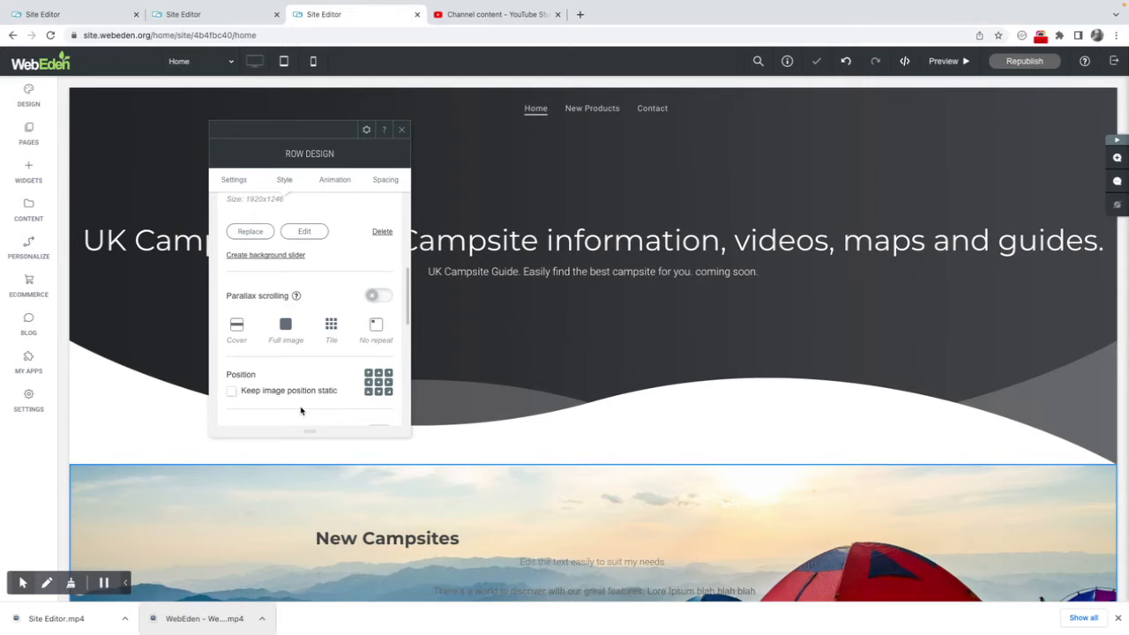
Try the row's background image aligned to top centre, and switch its position to bottom centre
{"action": "scroll", "coordinate": [598, 411], "scroll_direction": "down", "scroll_amount": 2}
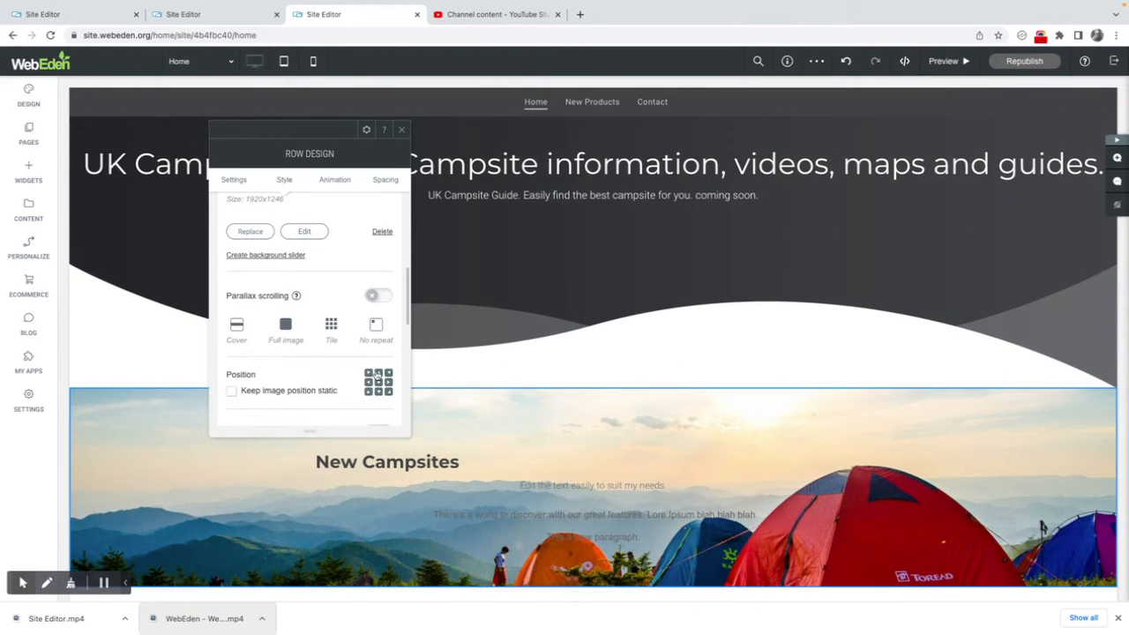
{"action": "left_click", "coordinate": [378, 374]}
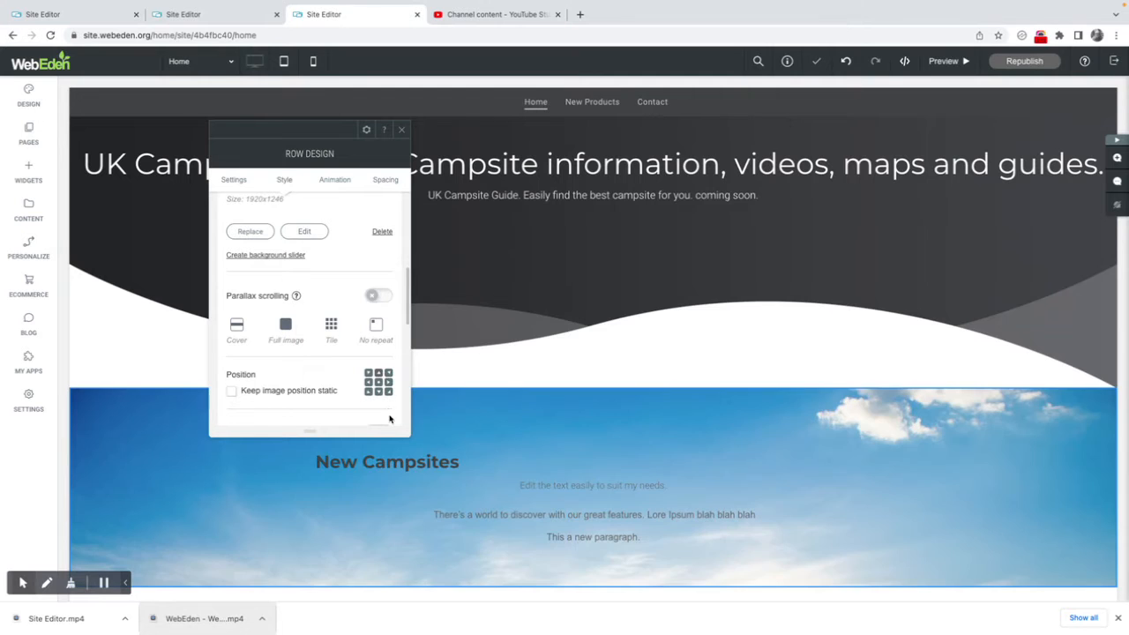
{"action": "left_click", "coordinate": [378, 391]}
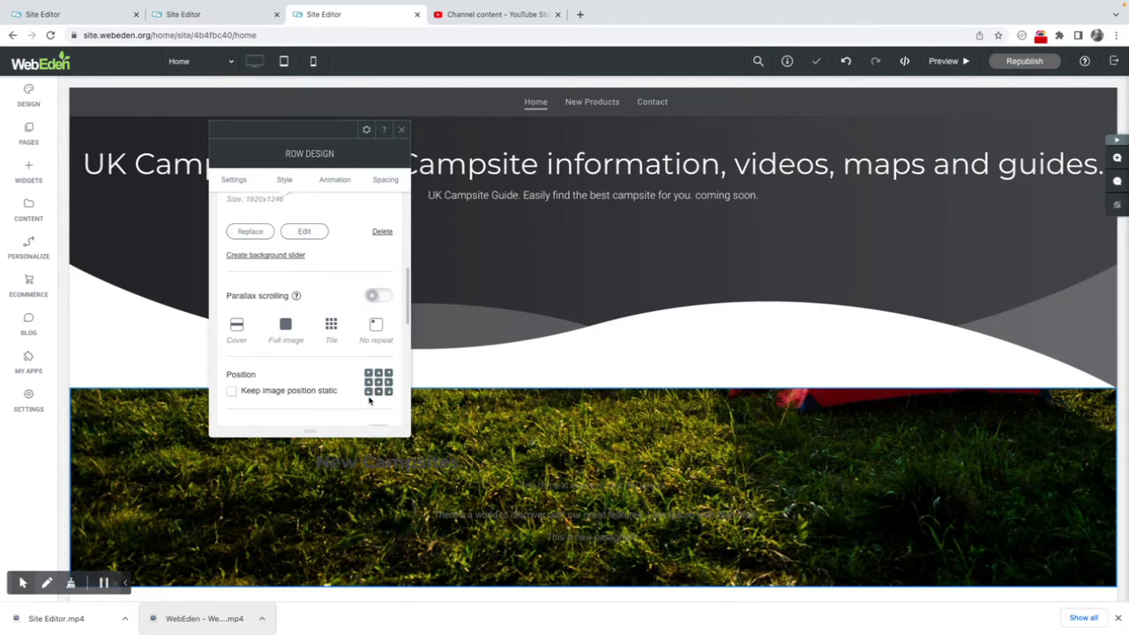
Set the position of the New Campsites row's background image to centre and check it against the page
{"action": "left_click", "coordinate": [379, 382]}
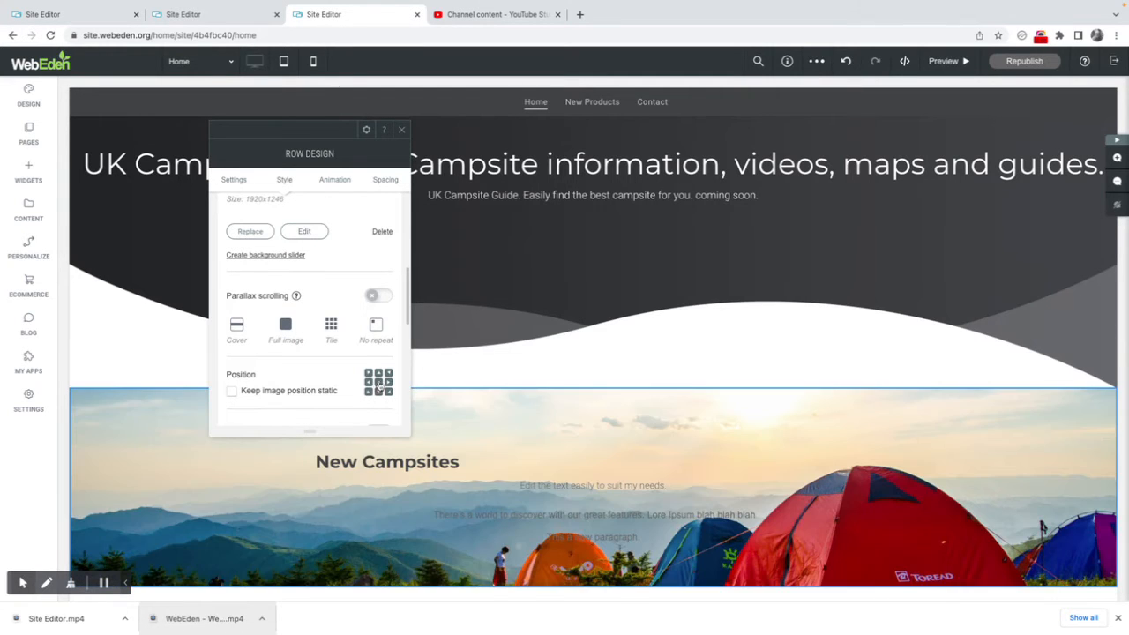
{"action": "scroll", "coordinate": [627, 520], "scroll_direction": "down", "scroll_amount": 2}
{"action": "scroll", "coordinate": [627, 519], "scroll_direction": "up", "scroll_amount": 1}
{"action": "scroll", "coordinate": [627, 520], "scroll_direction": "down", "scroll_amount": 1}
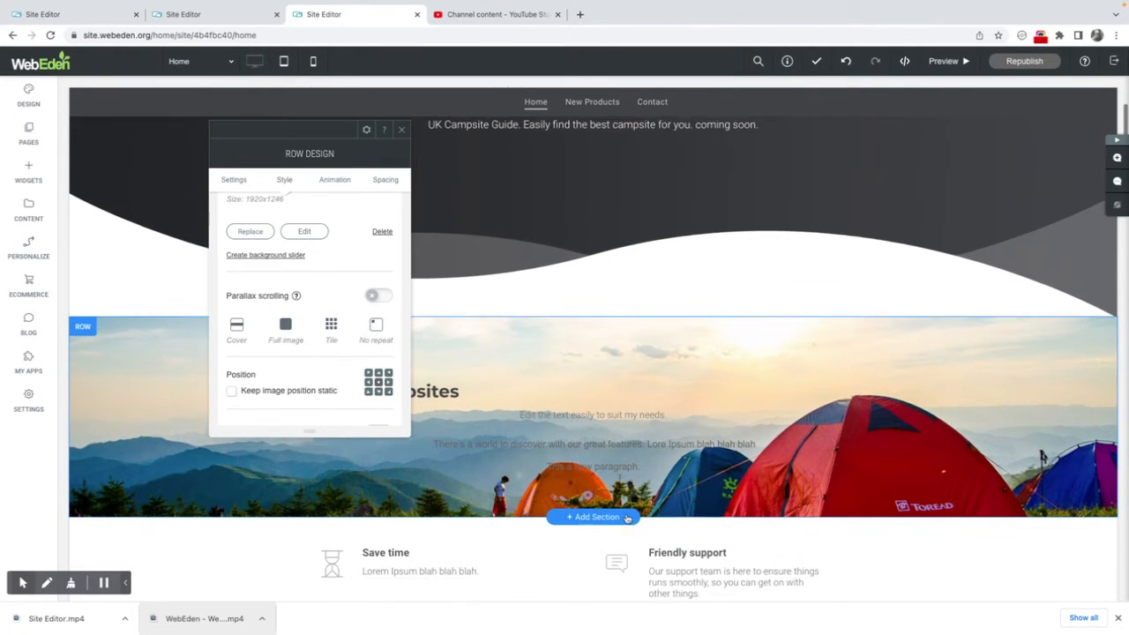
Turn parallax scrolling back on for the New Campsites row's background image and examine its movement as the page scrolls
{"action": "left_click", "coordinate": [383, 297]}
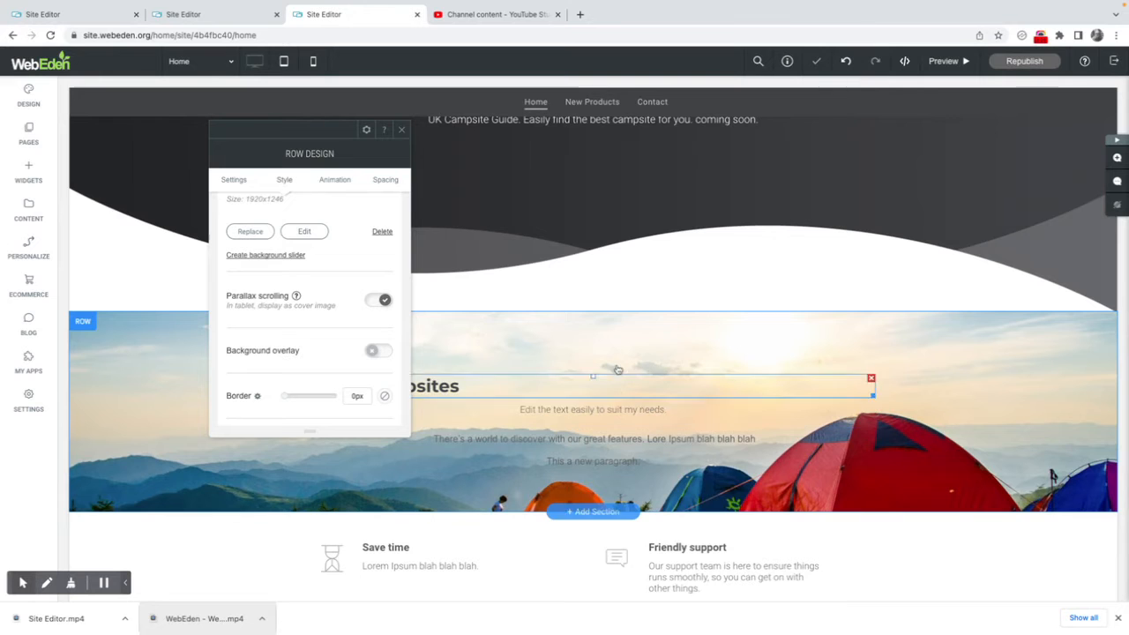
{"action": "scroll", "coordinate": [579, 388], "scroll_direction": "down", "scroll_amount": 1}
{"action": "scroll", "coordinate": [579, 388], "scroll_direction": "up", "scroll_amount": 2}
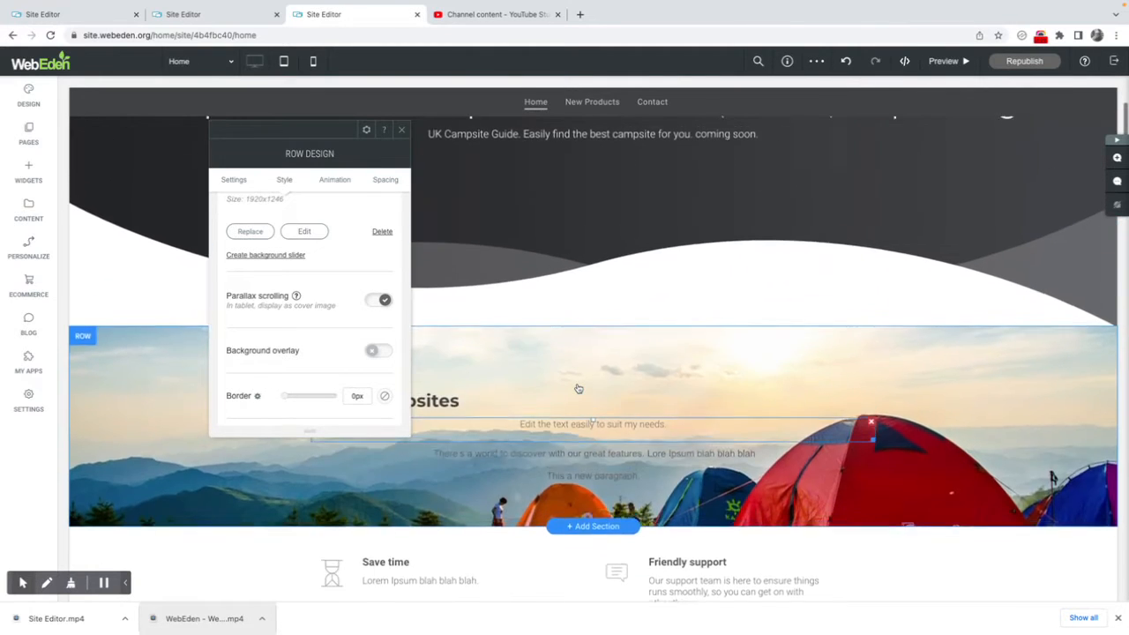
{"action": "scroll", "coordinate": [579, 388], "scroll_direction": "up", "scroll_amount": 1}
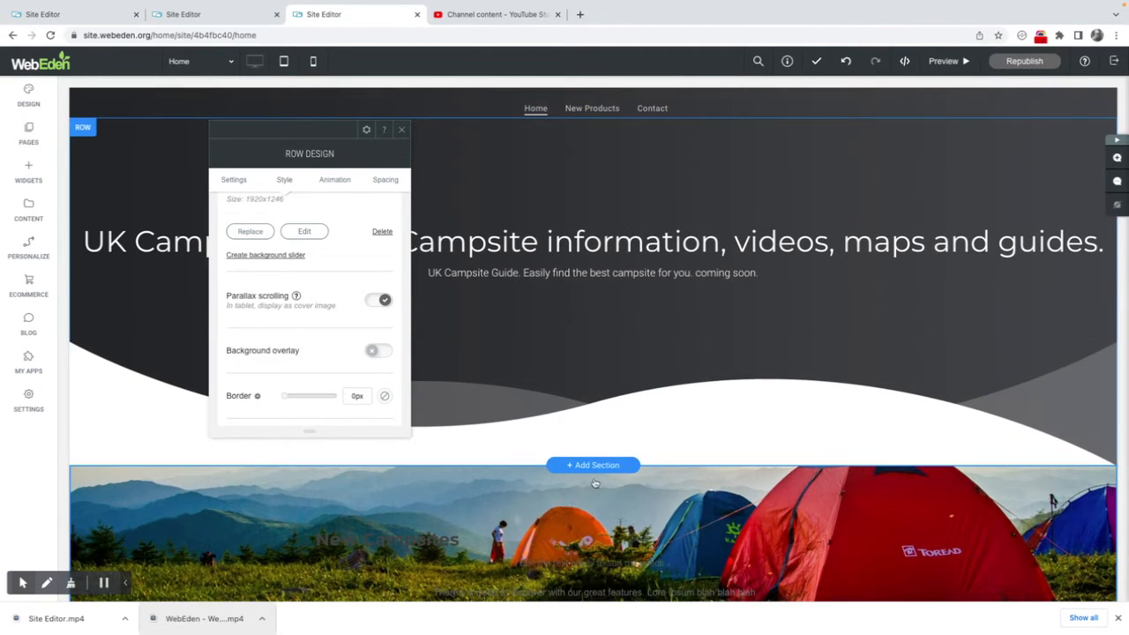
{"action": "scroll", "coordinate": [588, 519], "scroll_direction": "down", "scroll_amount": 1}
{"action": "scroll", "coordinate": [587, 518], "scroll_direction": "up", "scroll_amount": 1}
{"action": "scroll", "coordinate": [587, 519], "scroll_direction": "down", "scroll_amount": 1}
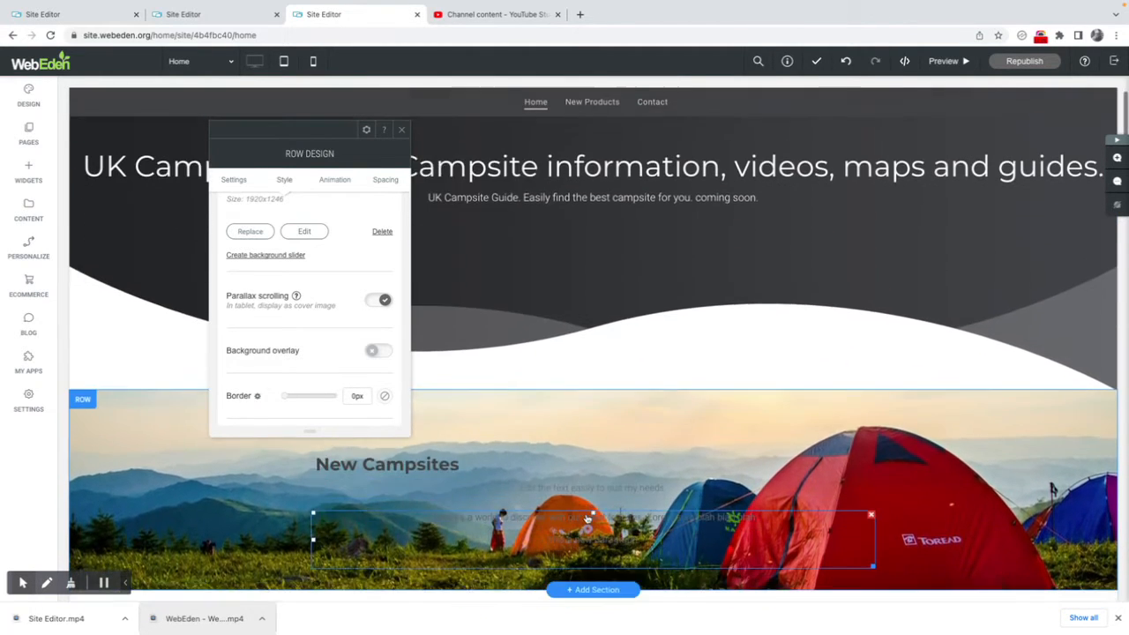
{"action": "scroll", "coordinate": [587, 518], "scroll_direction": "down", "scroll_amount": 1}
{"action": "scroll", "coordinate": [587, 518], "scroll_direction": "up", "scroll_amount": 2}
{"action": "scroll", "coordinate": [588, 519], "scroll_direction": "down", "scroll_amount": 2}
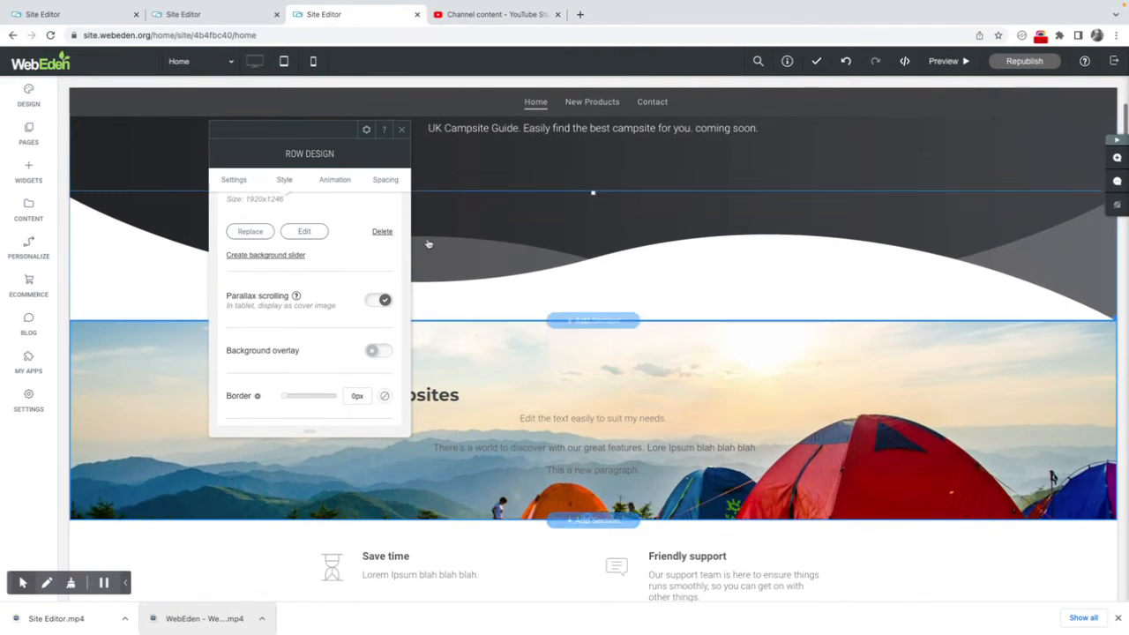
Move the Row Design dialog aside, try a background overlay at 25% opacity on the New Campsites row, and turn the overlay off
{"action": "left_click_drag", "start_coordinate": [294, 132], "coordinate": [177, 132]}
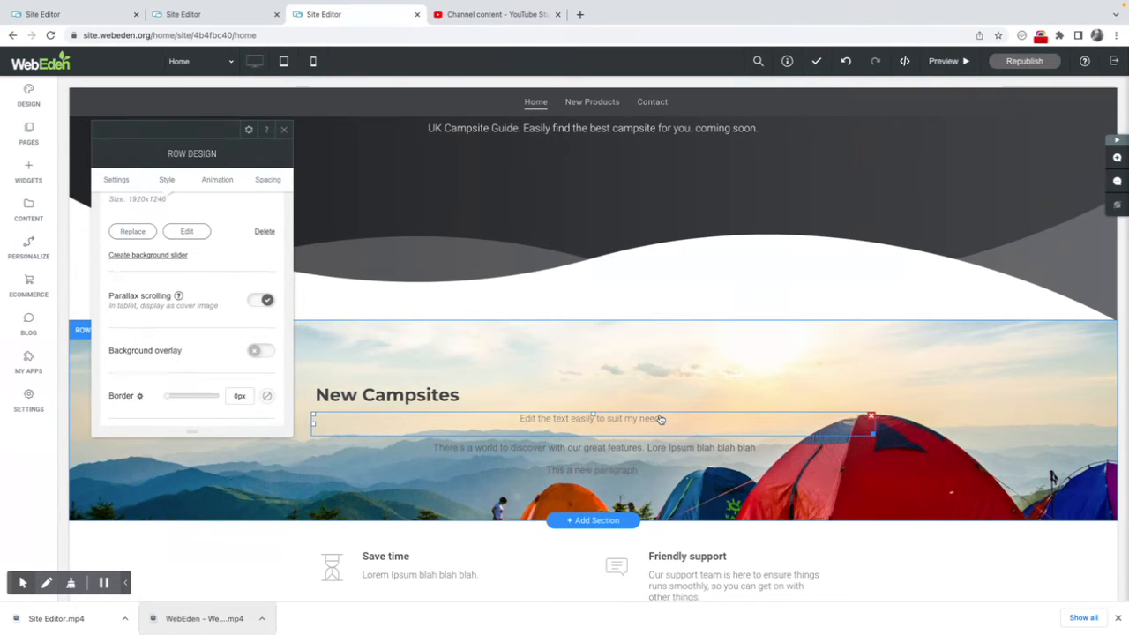
{"action": "left_click", "coordinate": [264, 351]}
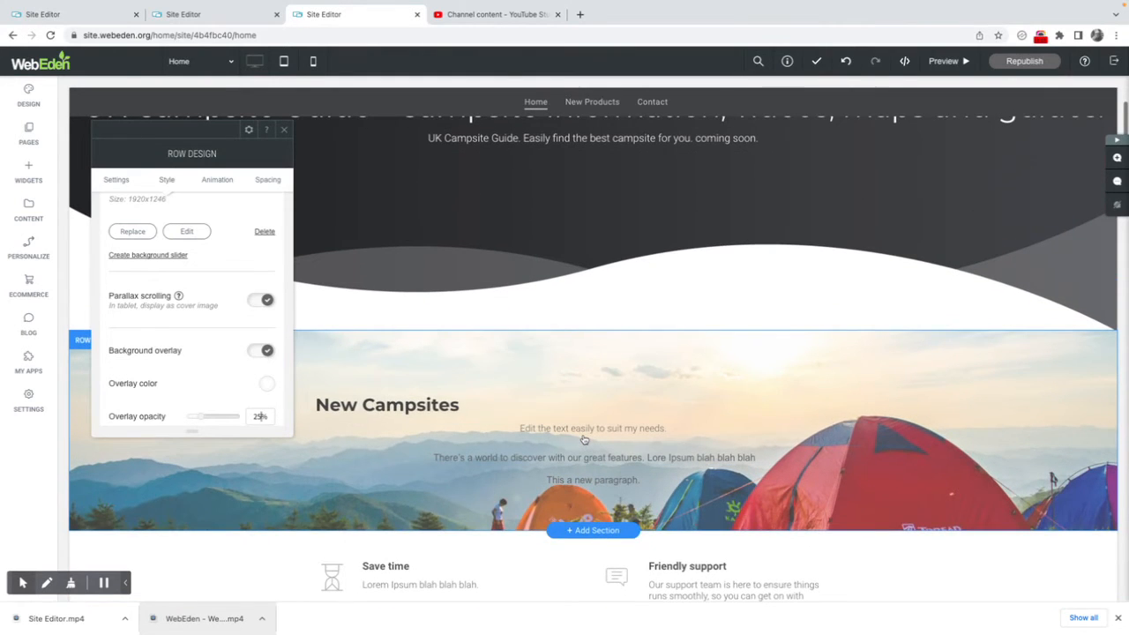
{"action": "left_click", "coordinate": [256, 351]}
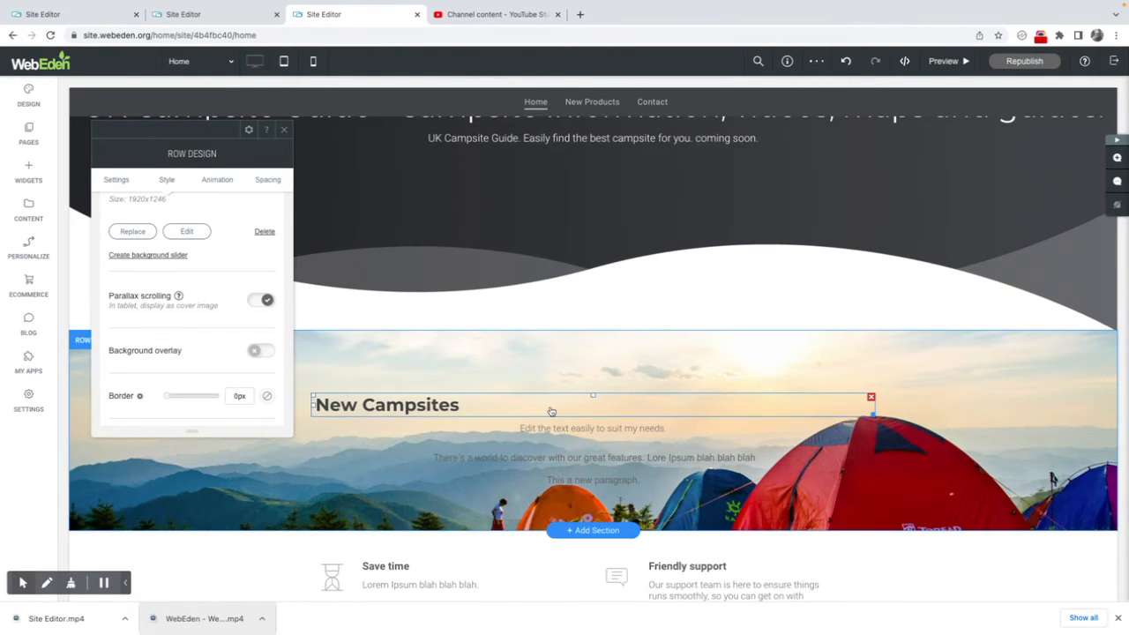
Apply the site photo of the person stretching in the forest as background image of the empty column beside Paragraph Title
{"action": "scroll", "coordinate": [550, 415], "scroll_direction": "down", "scroll_amount": 3}
{"action": "scroll", "coordinate": [550, 415], "scroll_direction": "down", "scroll_amount": 2}
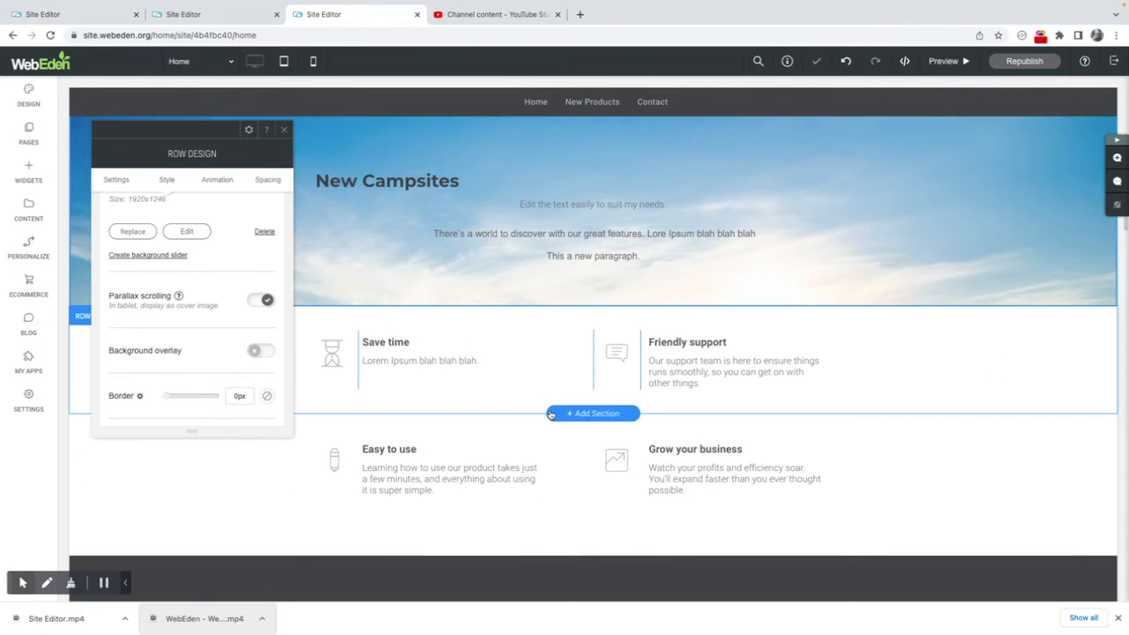
{"action": "scroll", "coordinate": [551, 414], "scroll_direction": "down", "scroll_amount": 5}
{"action": "scroll", "coordinate": [551, 414], "scroll_direction": "down", "scroll_amount": 2}
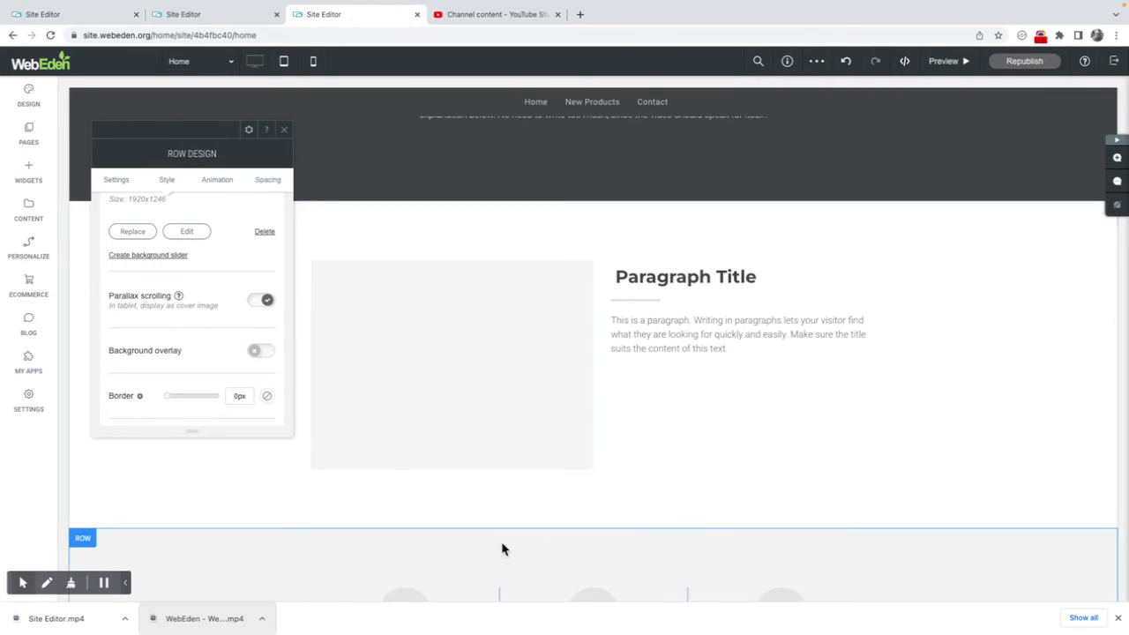
{"action": "left_click", "coordinate": [568, 324]}
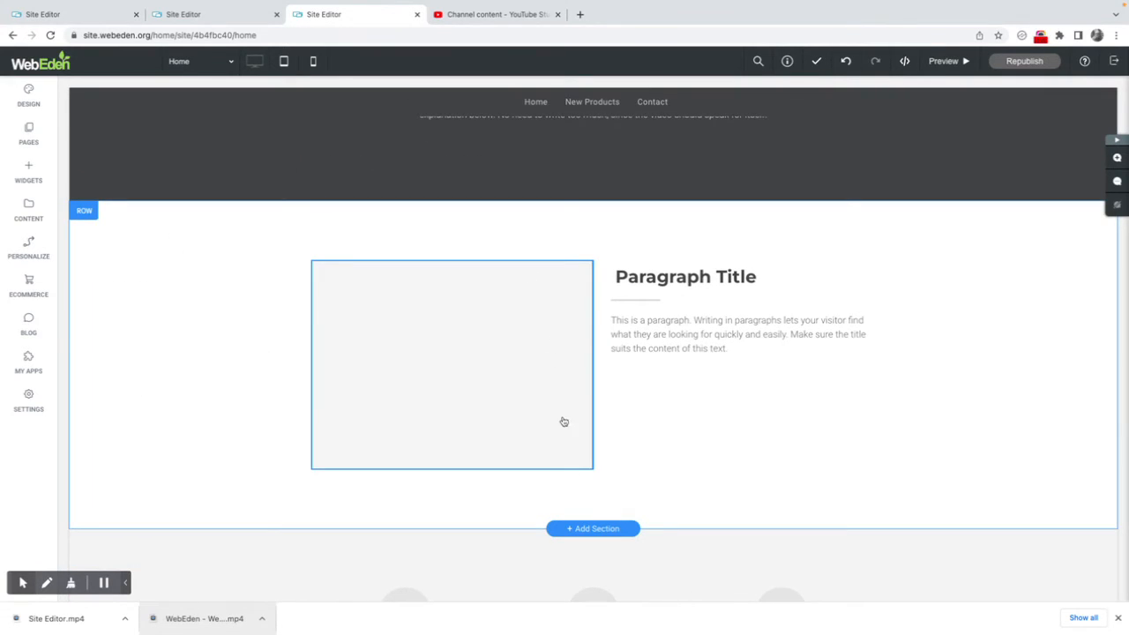
{"action": "left_click", "coordinate": [555, 340]}
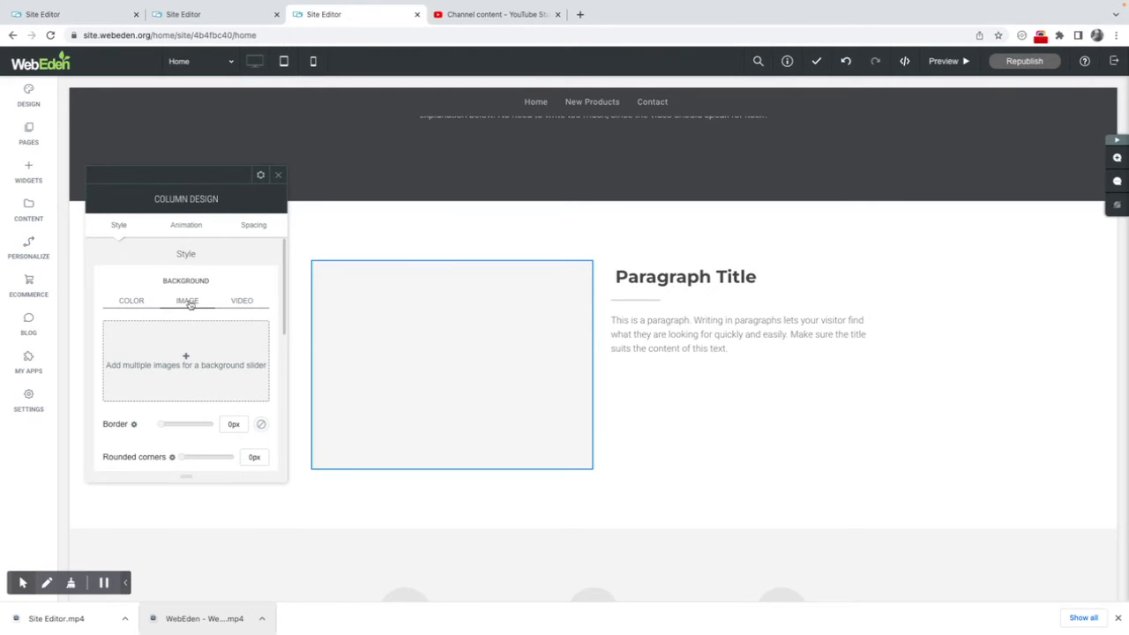
{"action": "left_click", "coordinate": [183, 366]}
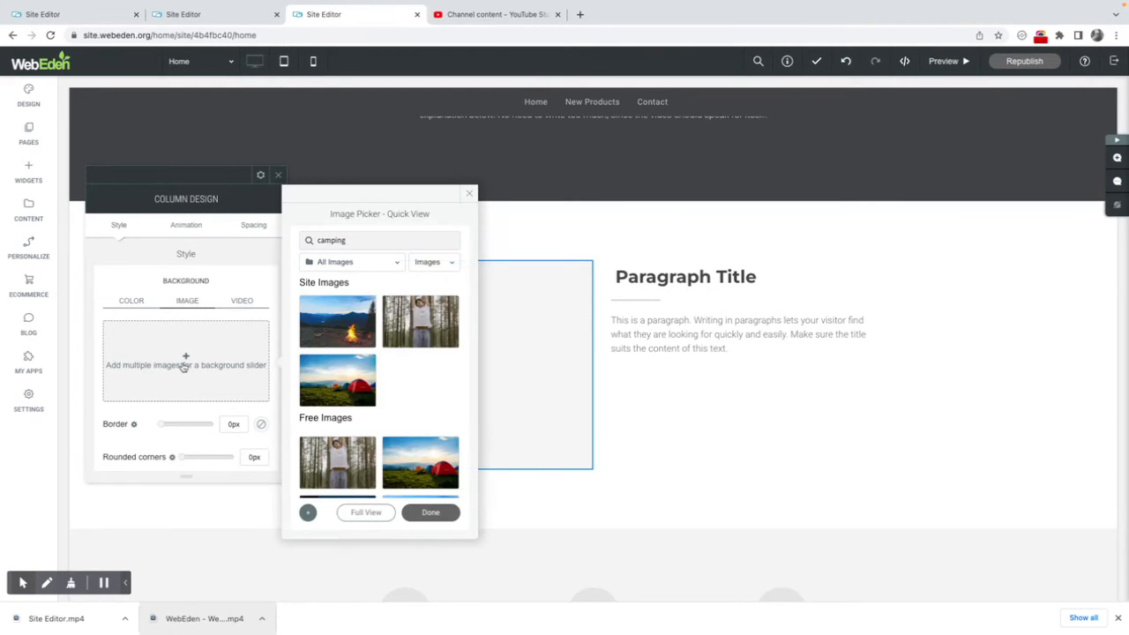
{"action": "mouse_move", "coordinate": [418, 319]}
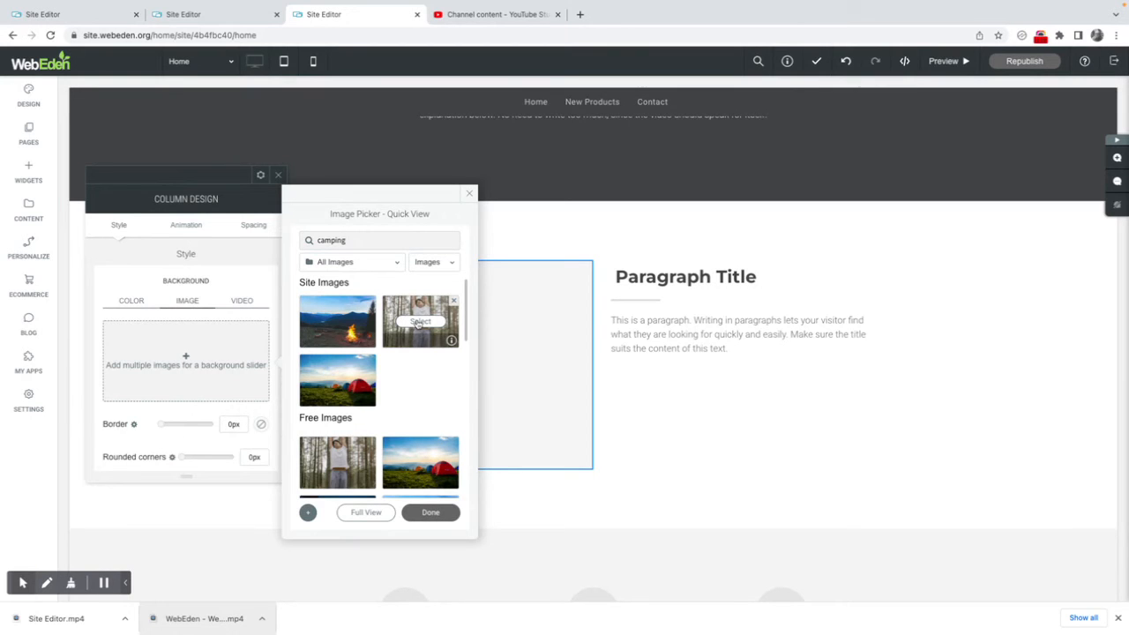
{"action": "left_click", "coordinate": [421, 323]}
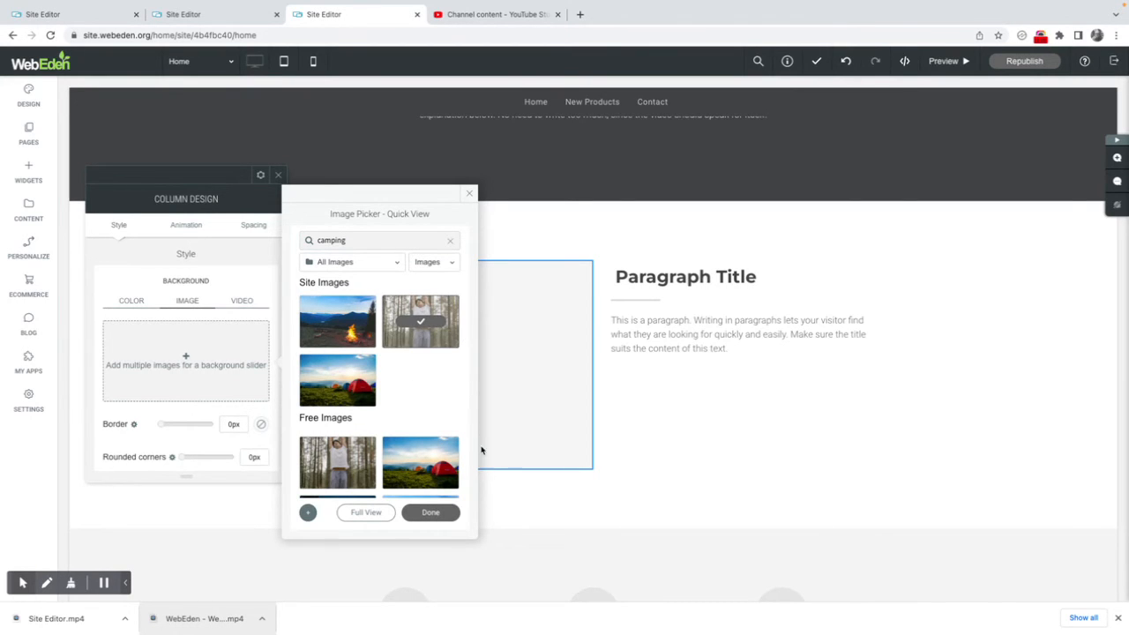
{"action": "left_click", "coordinate": [430, 514]}
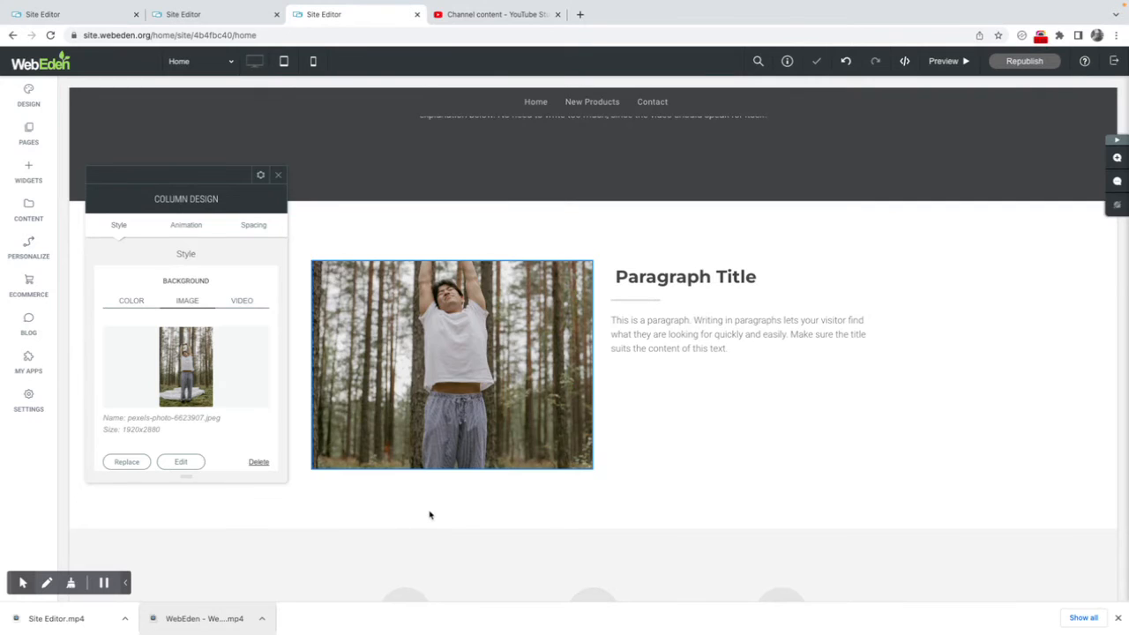
Try the Full image display mode for the forest photo in the column, and close the column design dialog
{"action": "scroll", "coordinate": [458, 352], "scroll_direction": "up", "scroll_amount": 2}
{"action": "scroll", "coordinate": [458, 352], "scroll_direction": "down", "scroll_amount": 2}
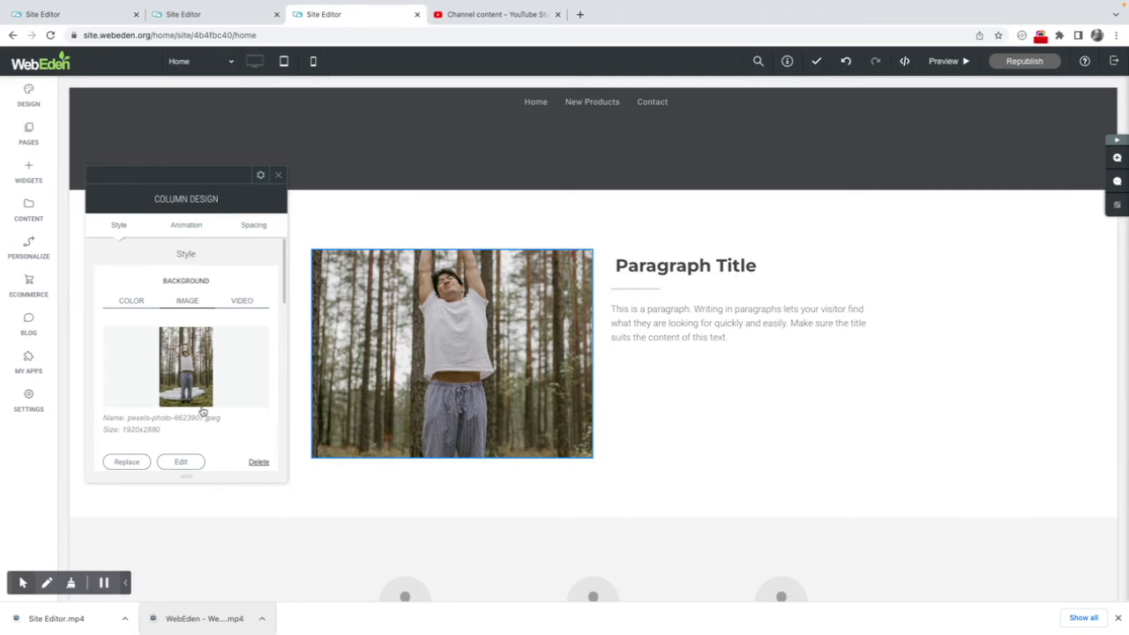
{"action": "scroll", "coordinate": [203, 410], "scroll_direction": "down", "scroll_amount": 3}
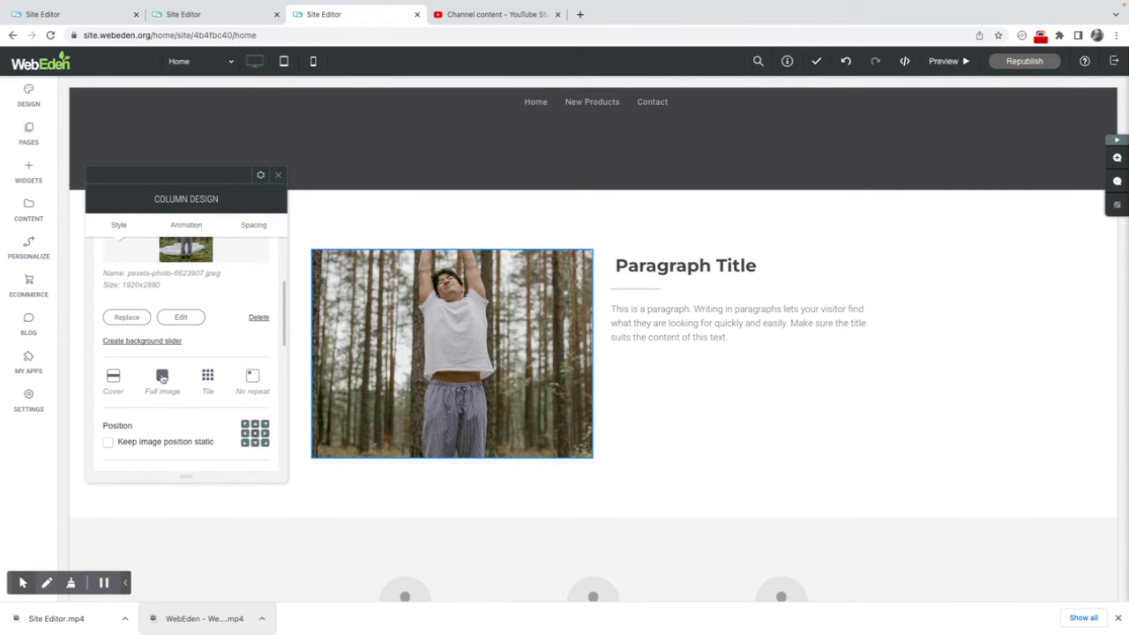
{"action": "left_click", "coordinate": [163, 377]}
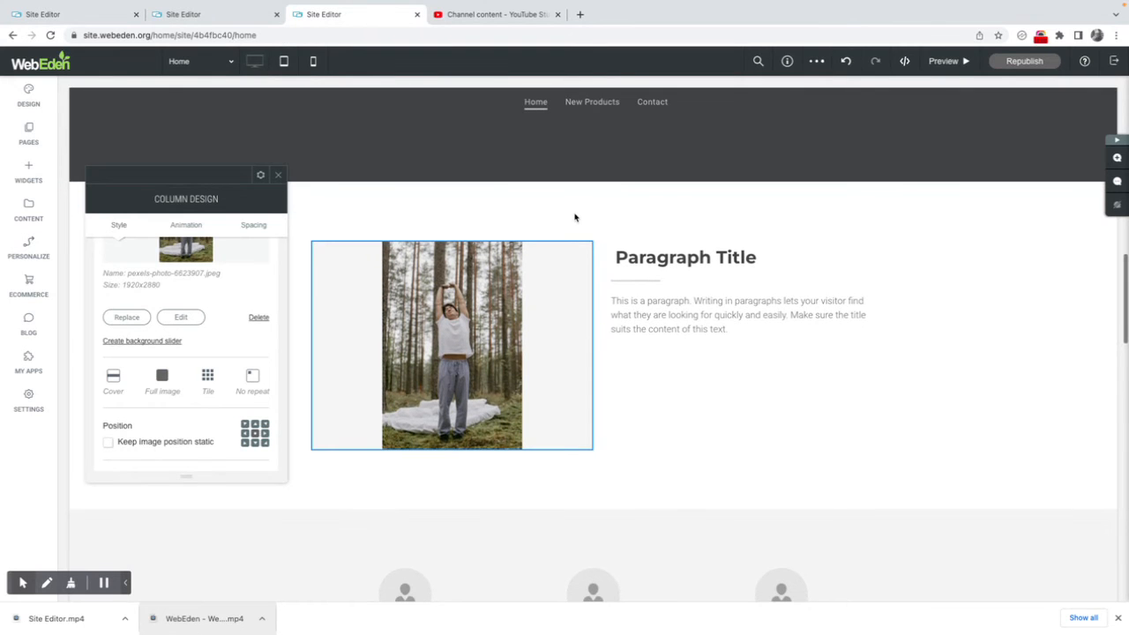
{"action": "left_click", "coordinate": [717, 436]}
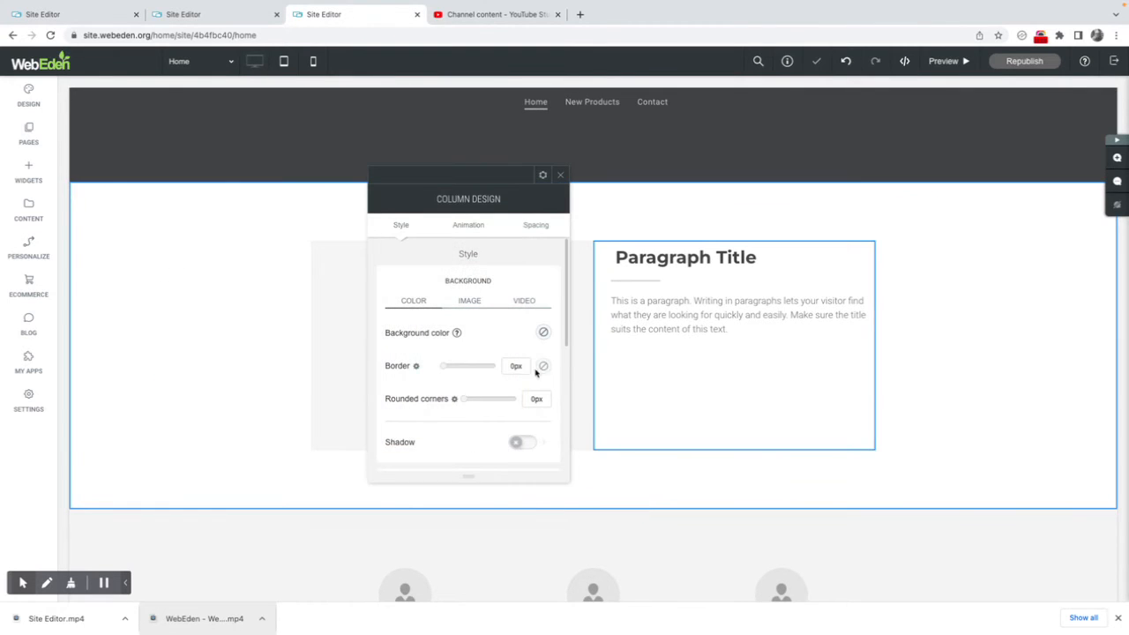
{"action": "left_click", "coordinate": [561, 175]}
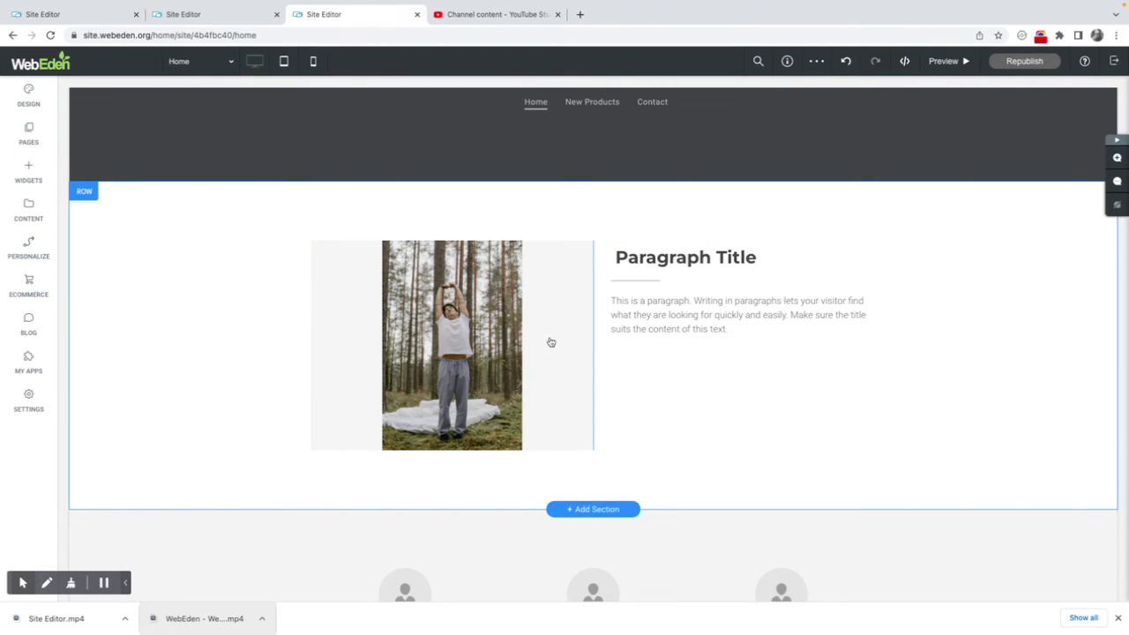
Set the column's forest photo to Cover, try its top and bottom alignments, and position it at the centre
{"action": "left_click", "coordinate": [550, 341]}
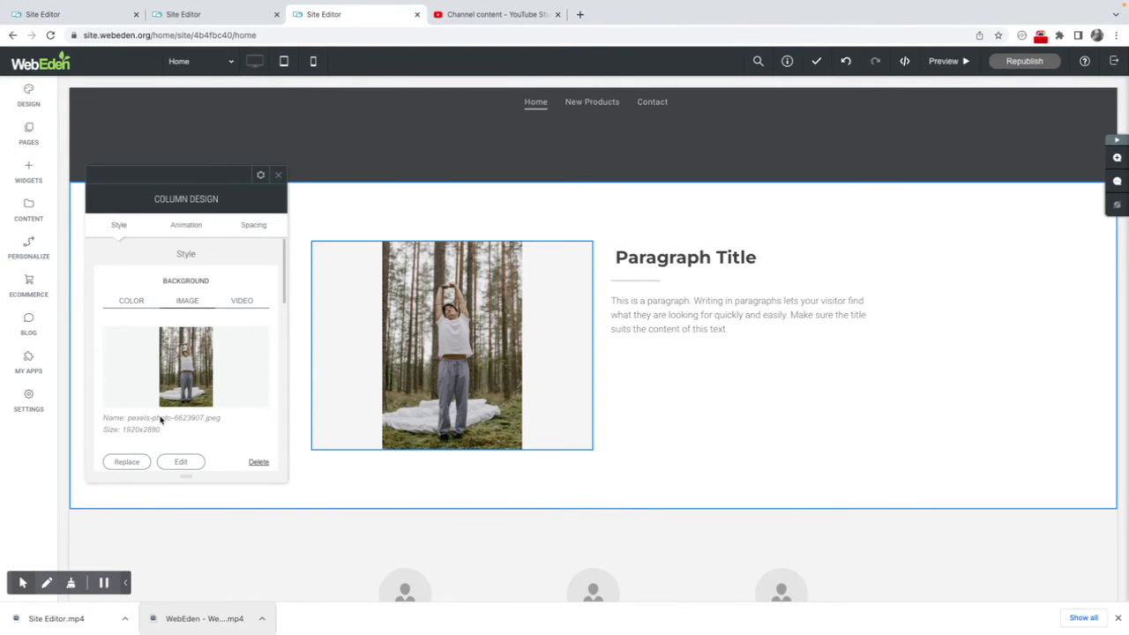
{"action": "scroll", "coordinate": [160, 420], "scroll_direction": "down", "scroll_amount": 3}
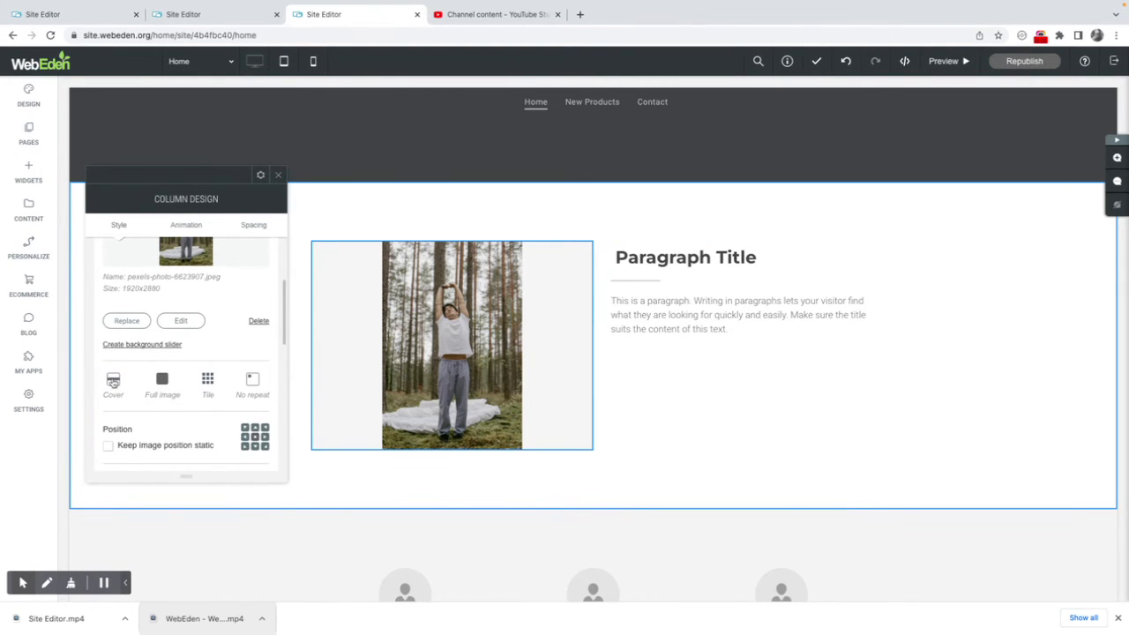
{"action": "left_click", "coordinate": [113, 385]}
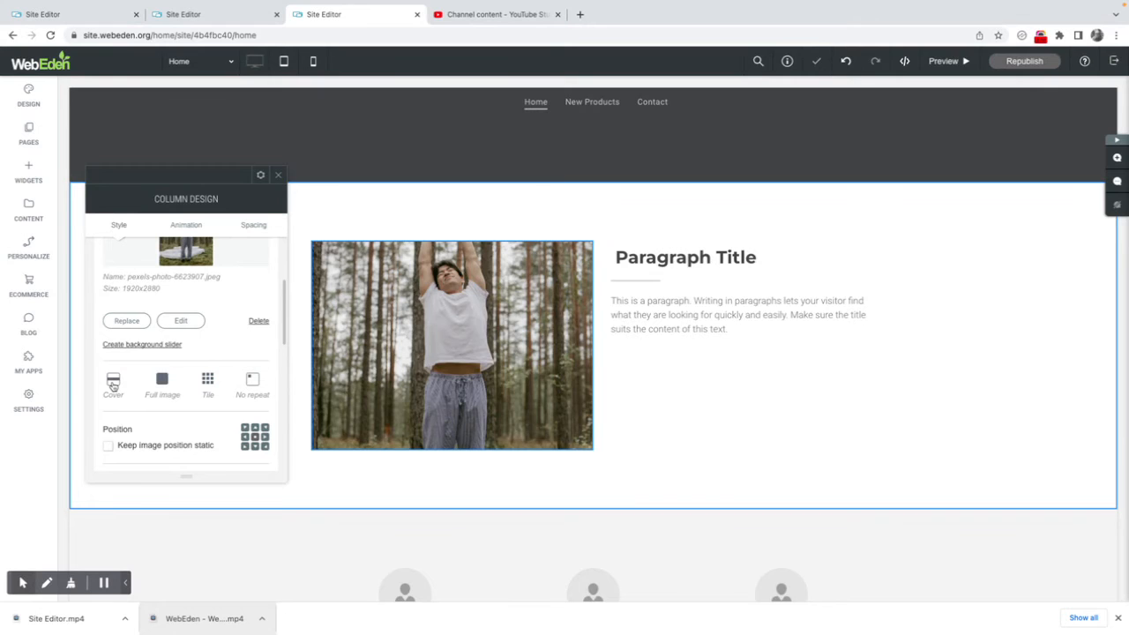
{"action": "left_click", "coordinate": [255, 436]}
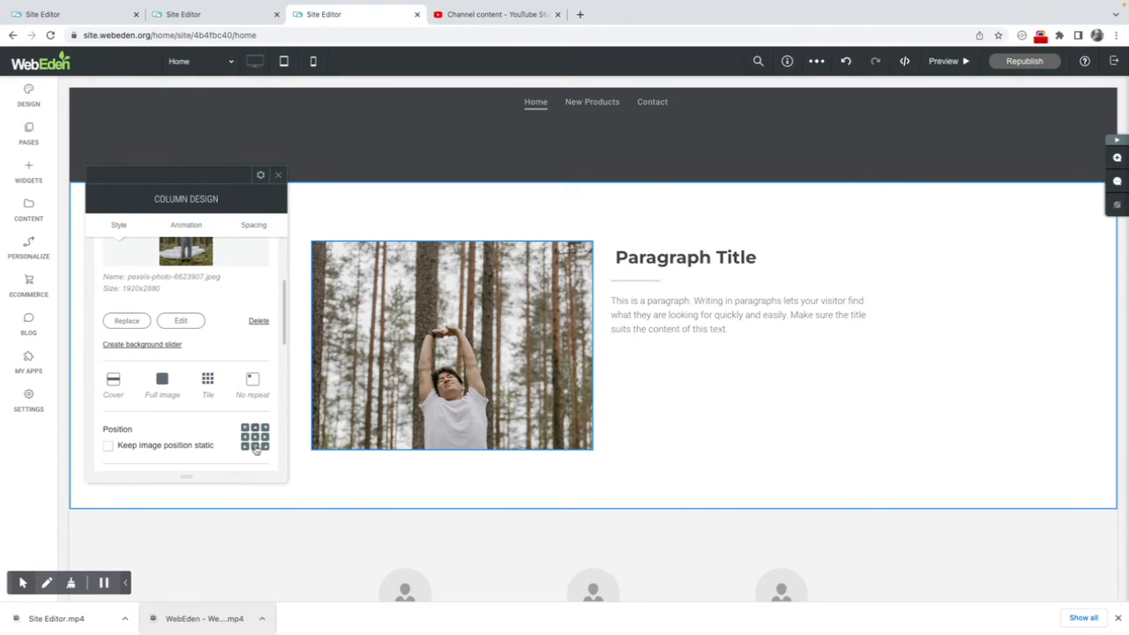
{"action": "left_click", "coordinate": [255, 446]}
{"action": "left_click", "coordinate": [255, 439]}
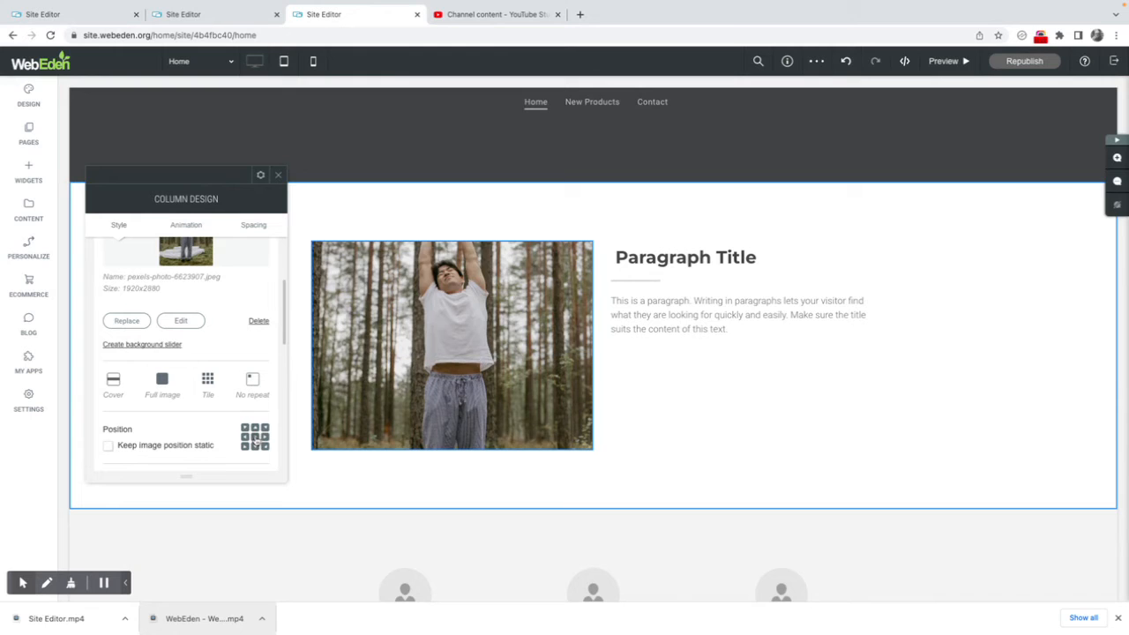
{"action": "left_click", "coordinate": [280, 176]}
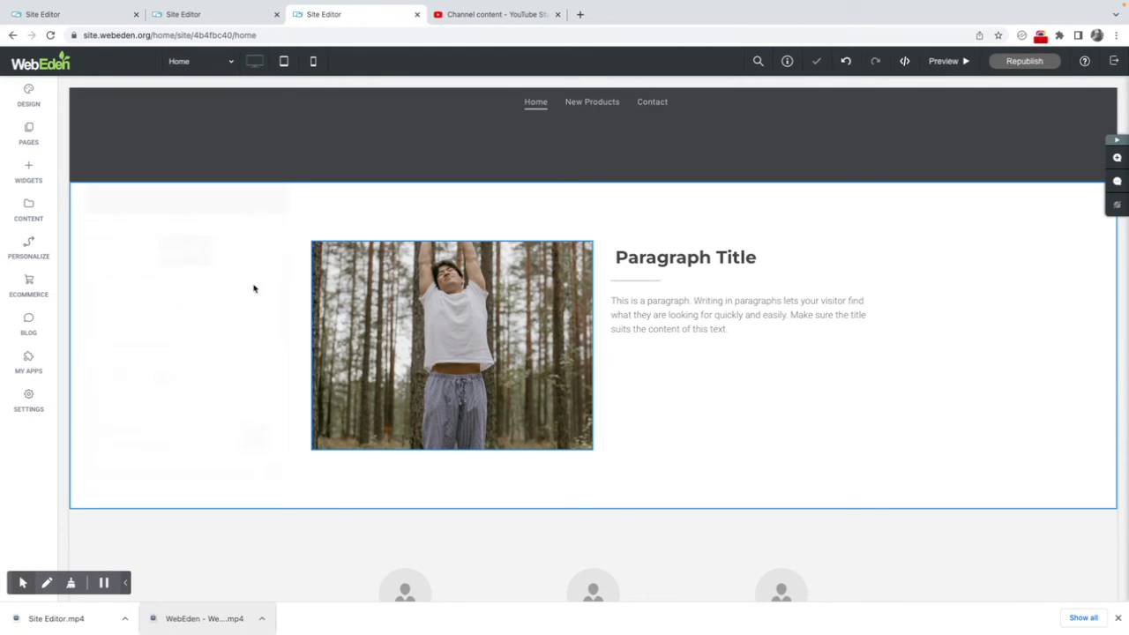
Add an Image widget below the Paragraph Title text, using the site photo of the campfire by the mountains
{"action": "scroll", "coordinate": [750, 416], "scroll_direction": "up", "scroll_amount": 2}
{"action": "scroll", "coordinate": [751, 418], "scroll_direction": "up", "scroll_amount": 5}
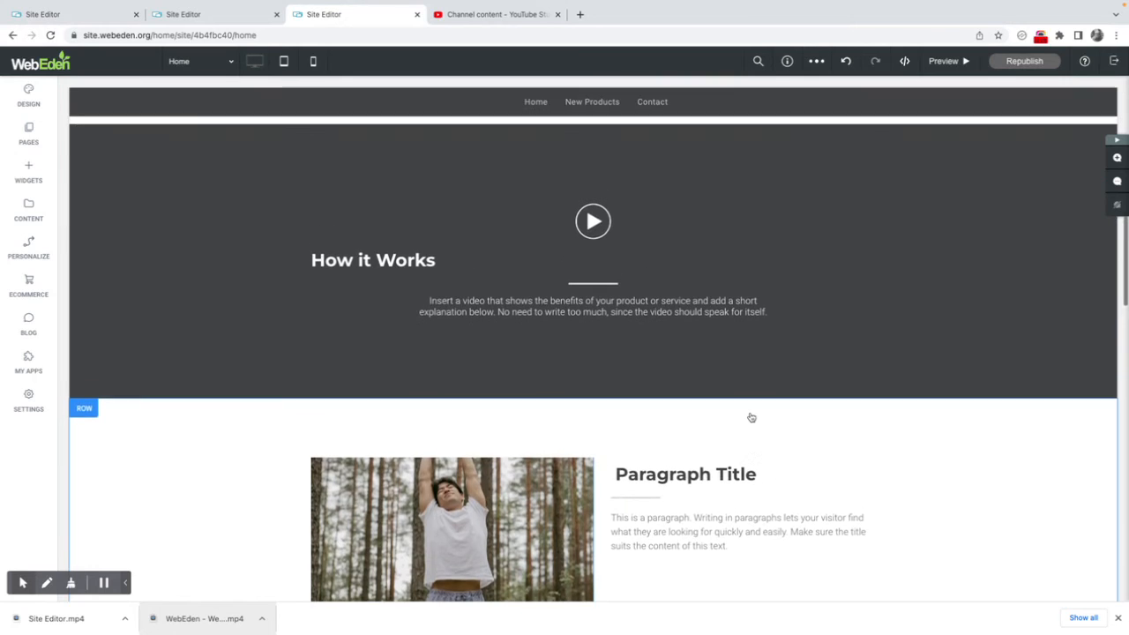
{"action": "scroll", "coordinate": [750, 417], "scroll_direction": "up", "scroll_amount": 1}
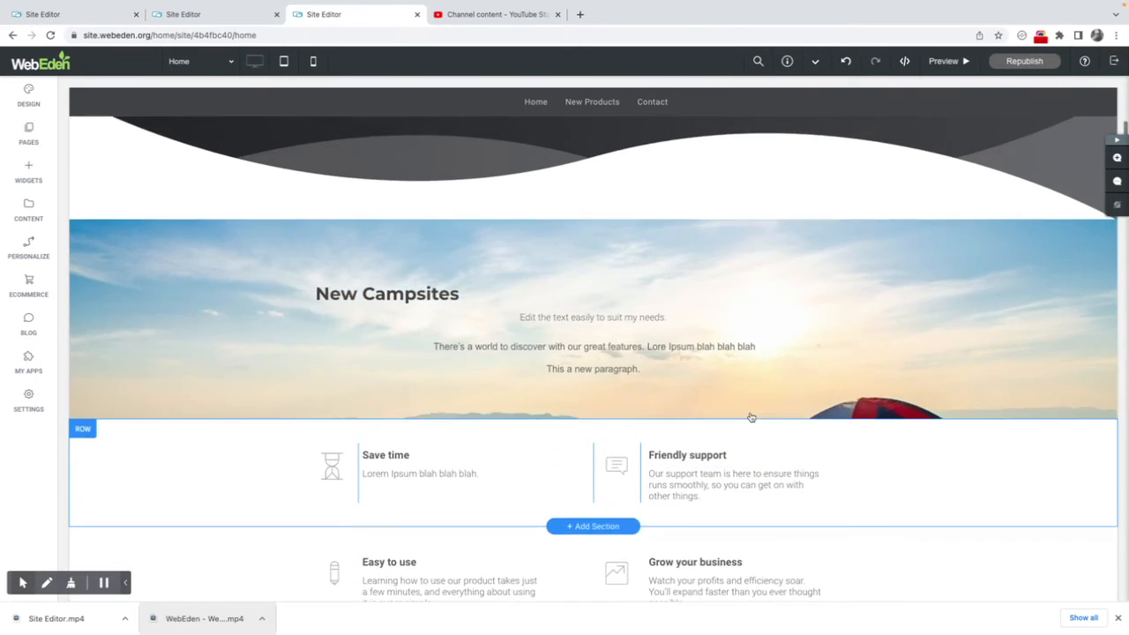
{"action": "scroll", "coordinate": [750, 417], "scroll_direction": "down", "scroll_amount": 3}
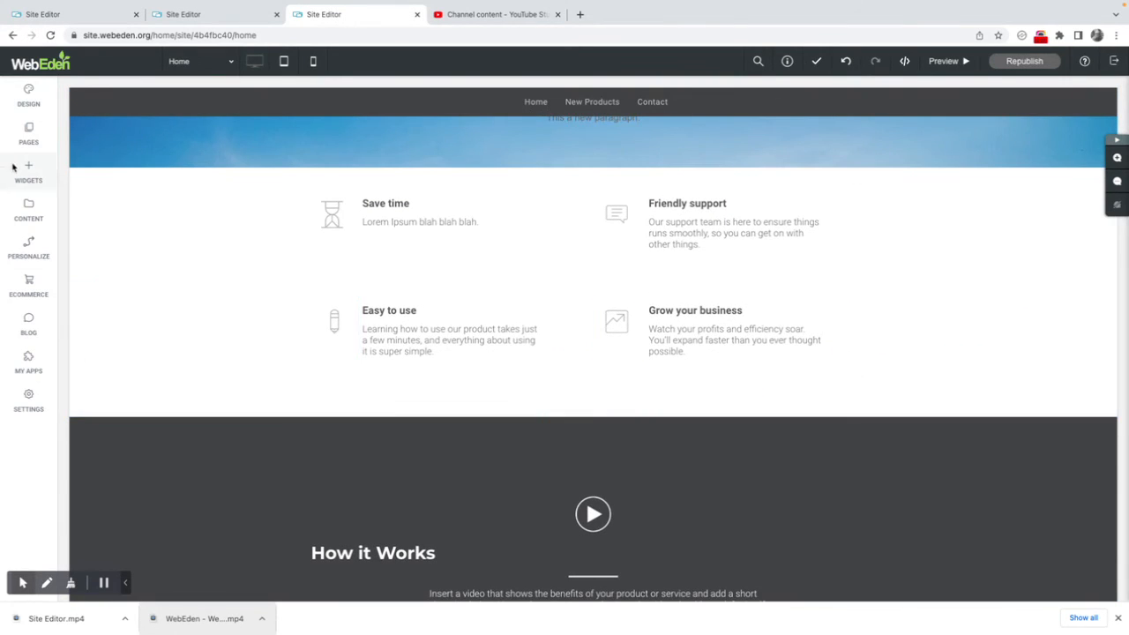
{"action": "scroll", "coordinate": [574, 398], "scroll_direction": "down", "scroll_amount": 3}
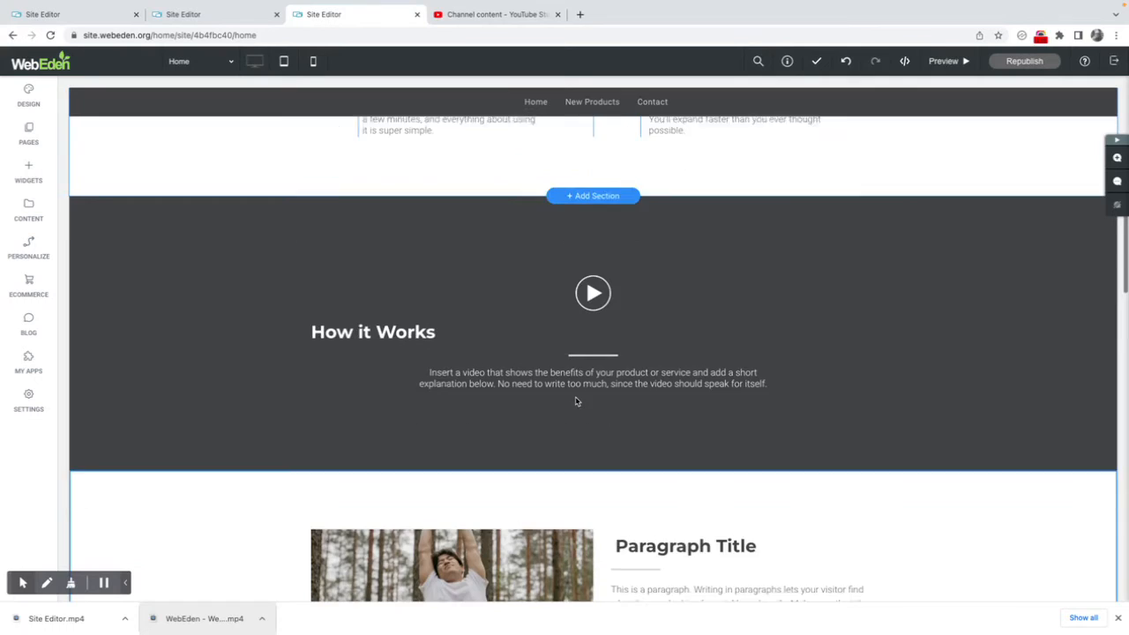
{"action": "scroll", "coordinate": [576, 402], "scroll_direction": "down", "scroll_amount": 3}
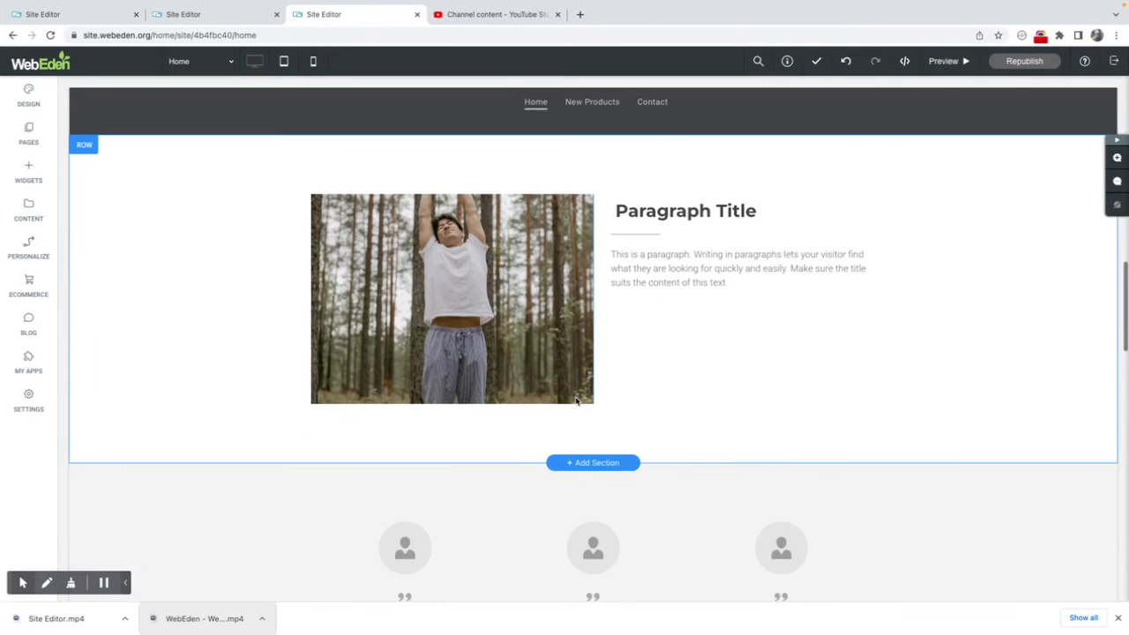
{"action": "left_click", "coordinate": [24, 170]}
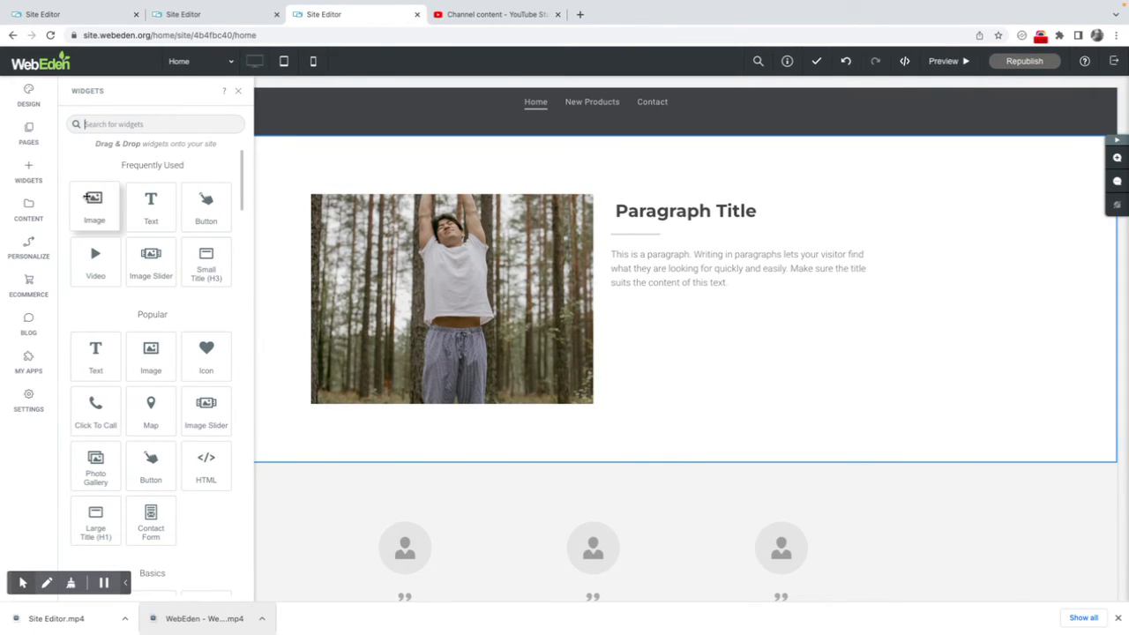
{"action": "left_click_drag", "start_coordinate": [87, 197], "coordinate": [745, 231]}
{"action": "scroll", "coordinate": [86, 197], "scroll_direction": "down", "scroll_amount": 1}
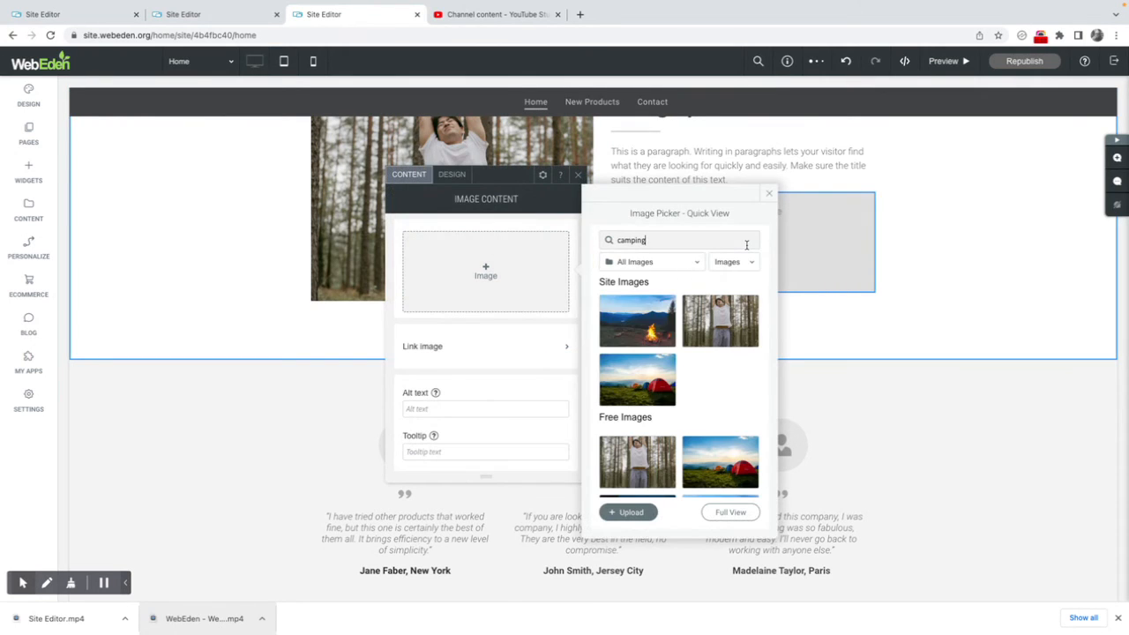
{"action": "mouse_move", "coordinate": [637, 330]}
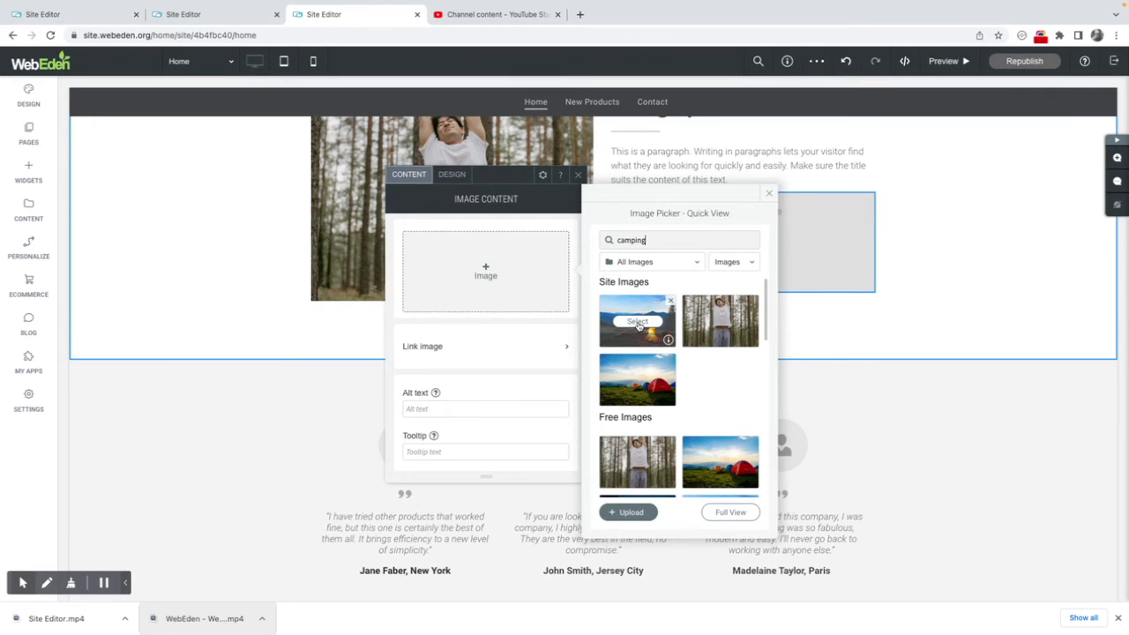
{"action": "left_click", "coordinate": [638, 322]}
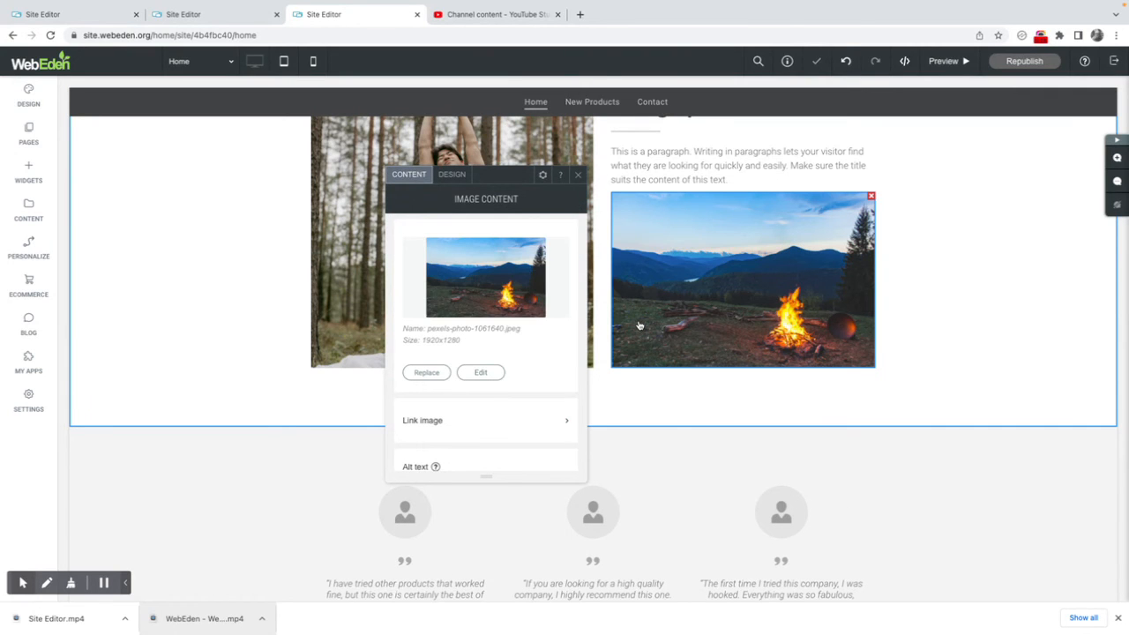
{"action": "left_click", "coordinate": [580, 178]}
Examine how the campfire image sits on the home page compared with the row and column background images while scrolling
{"action": "scroll", "coordinate": [638, 203], "scroll_direction": "up", "scroll_amount": 10}
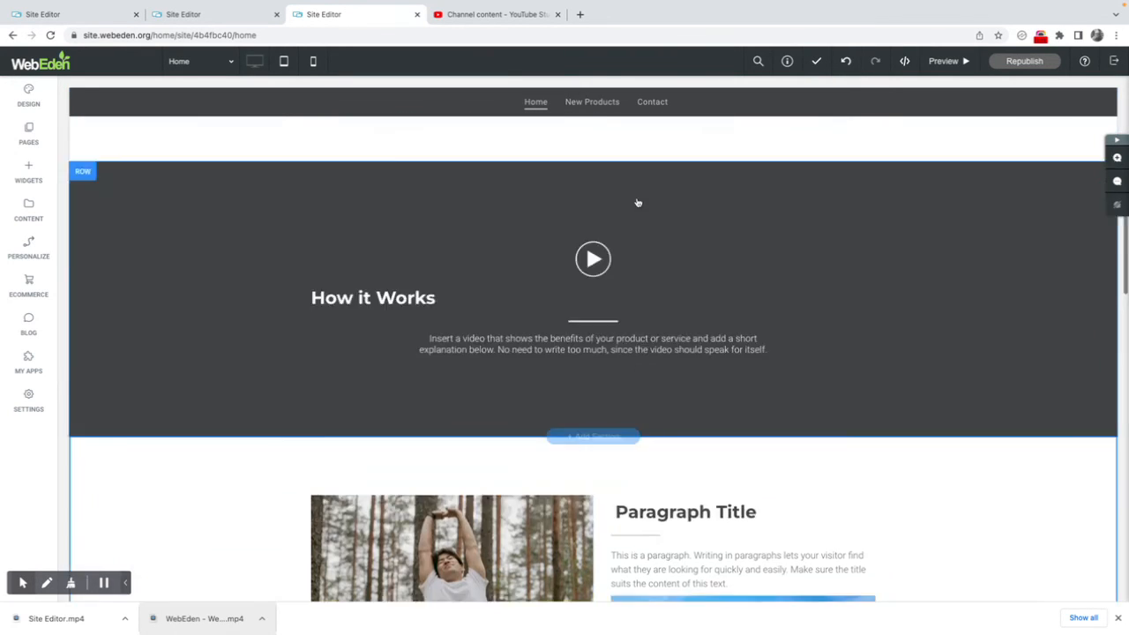
{"action": "scroll", "coordinate": [638, 203], "scroll_direction": "up", "scroll_amount": 3}
{"action": "scroll", "coordinate": [638, 203], "scroll_direction": "down", "scroll_amount": 7}
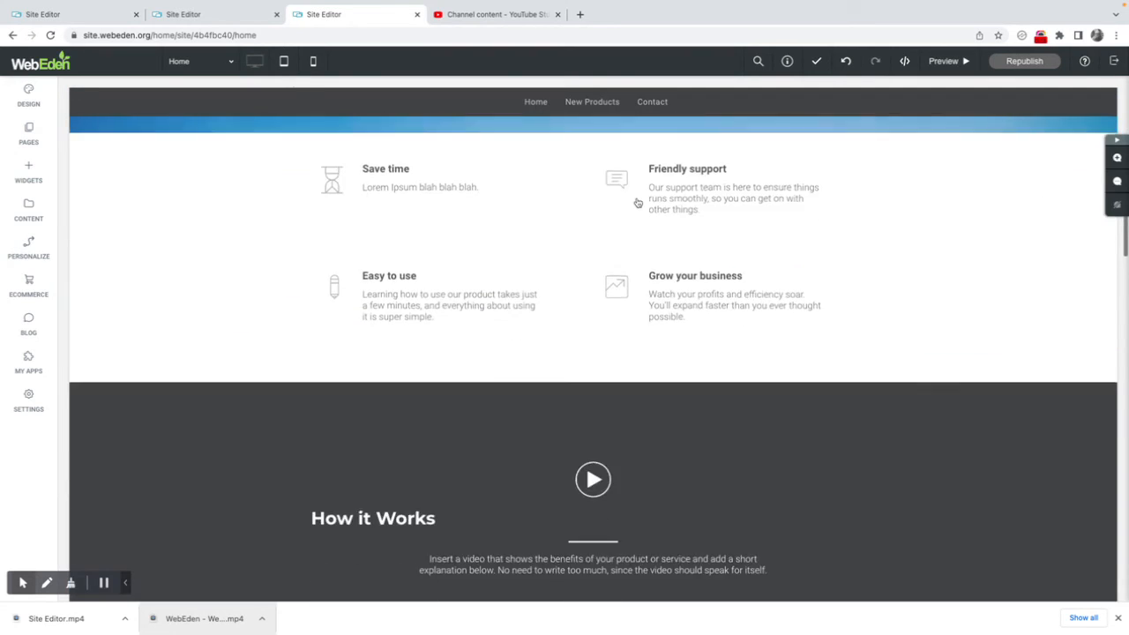
{"action": "scroll", "coordinate": [638, 203], "scroll_direction": "down", "scroll_amount": 7}
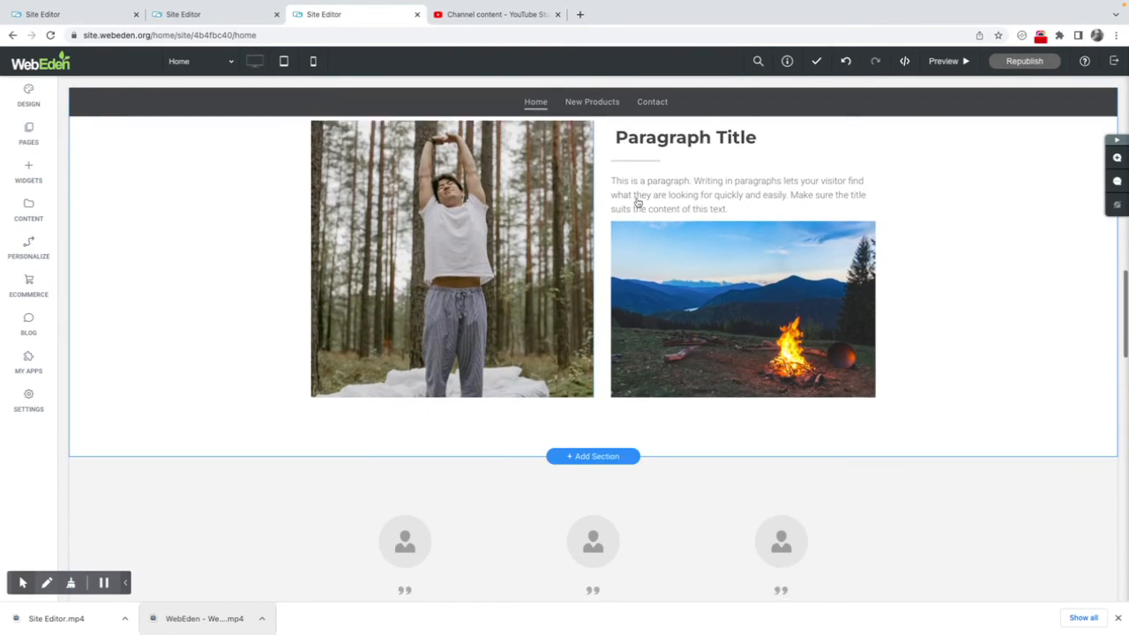
{"action": "scroll", "coordinate": [638, 202], "scroll_direction": "down", "scroll_amount": 1}
{"action": "scroll", "coordinate": [638, 203], "scroll_direction": "up", "scroll_amount": 8}
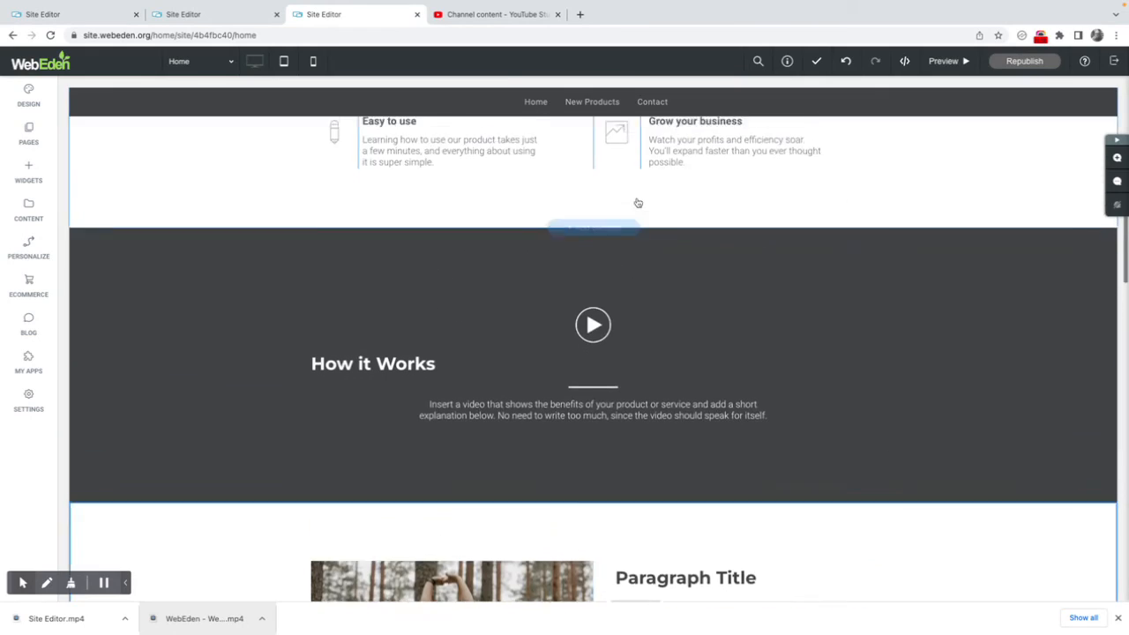
{"action": "scroll", "coordinate": [638, 203], "scroll_direction": "down", "scroll_amount": 2}
{"action": "scroll", "coordinate": [638, 203], "scroll_direction": "down", "scroll_amount": 3}
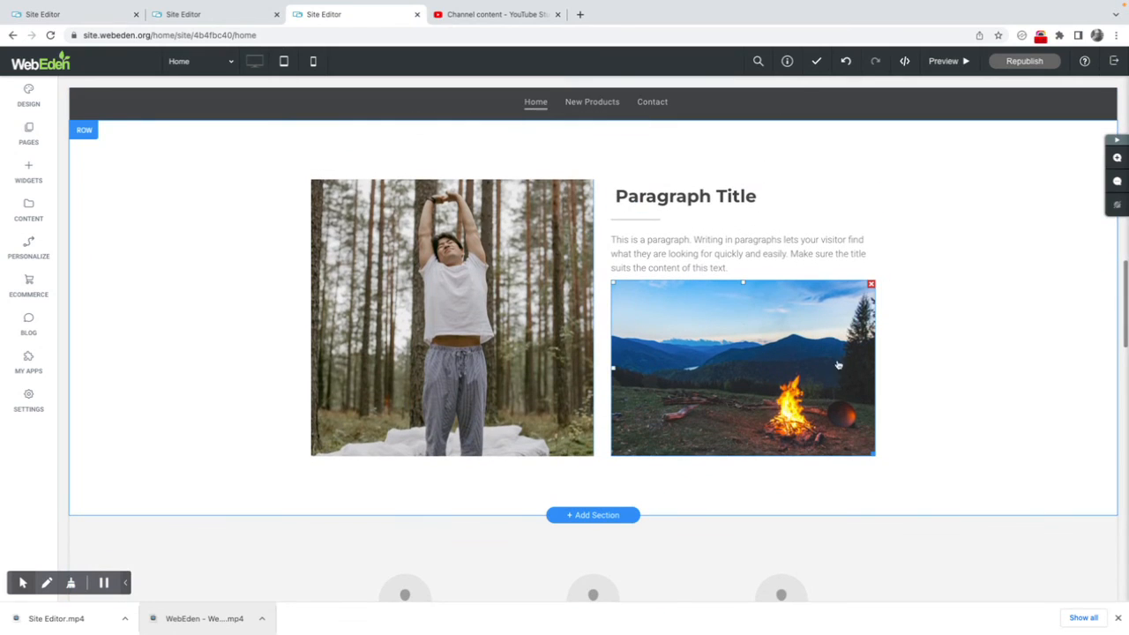
Delete the campfire image widget and place a new Image widget below the Paragraph Title text
{"action": "left_click", "coordinate": [871, 285]}
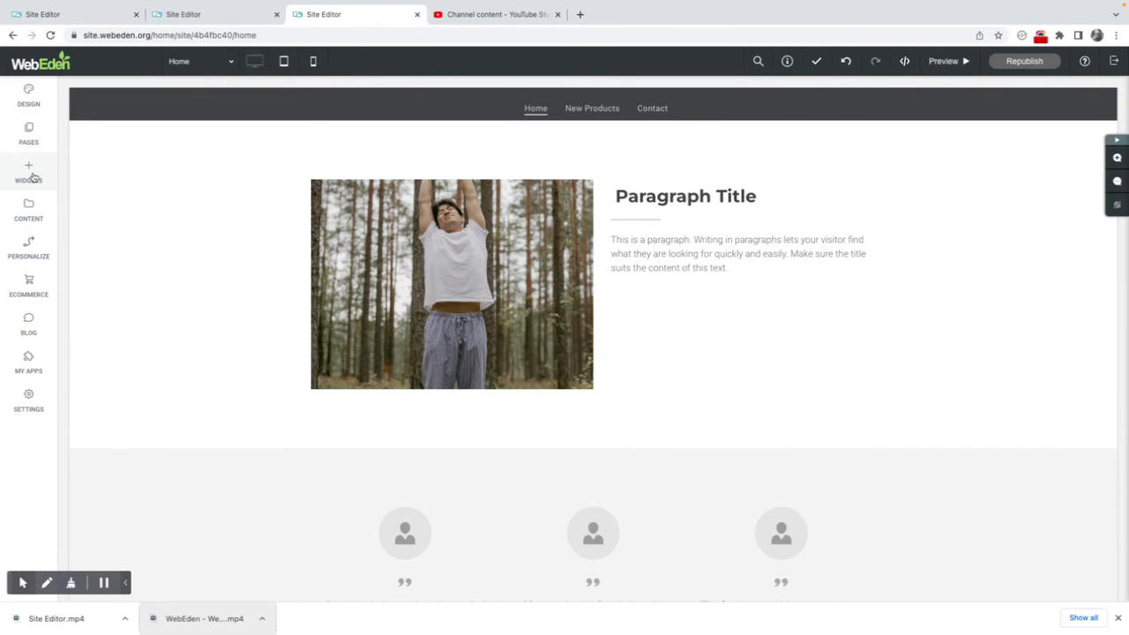
{"action": "left_click", "coordinate": [30, 166]}
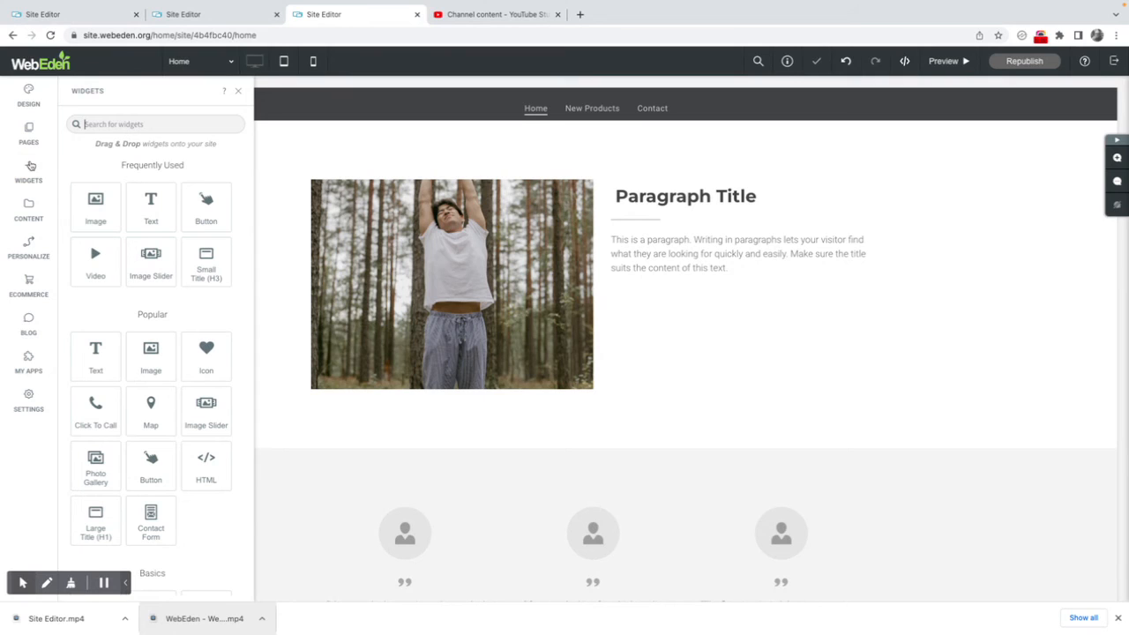
{"action": "left_click_drag", "start_coordinate": [94, 202], "coordinate": [726, 314]}
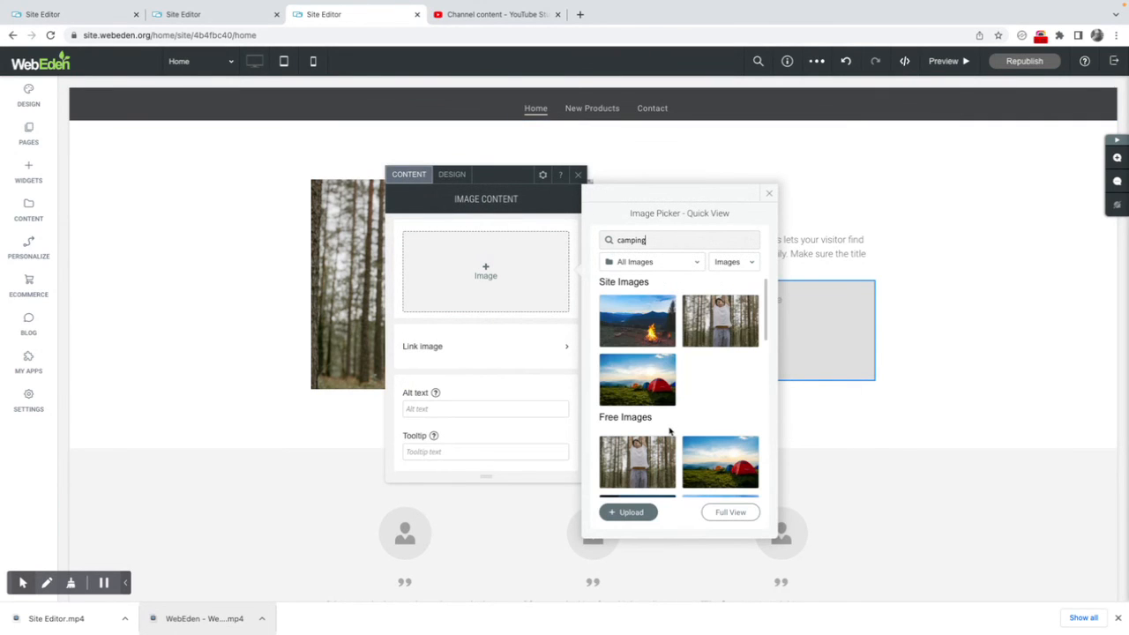
Look through the camping images on offer, and upload L1000275.JPG from the webeden folder into the new Image widget
{"action": "mouse_move", "coordinate": [669, 398]}
{"action": "scroll", "coordinate": [669, 396], "scroll_direction": "down", "scroll_amount": 10}
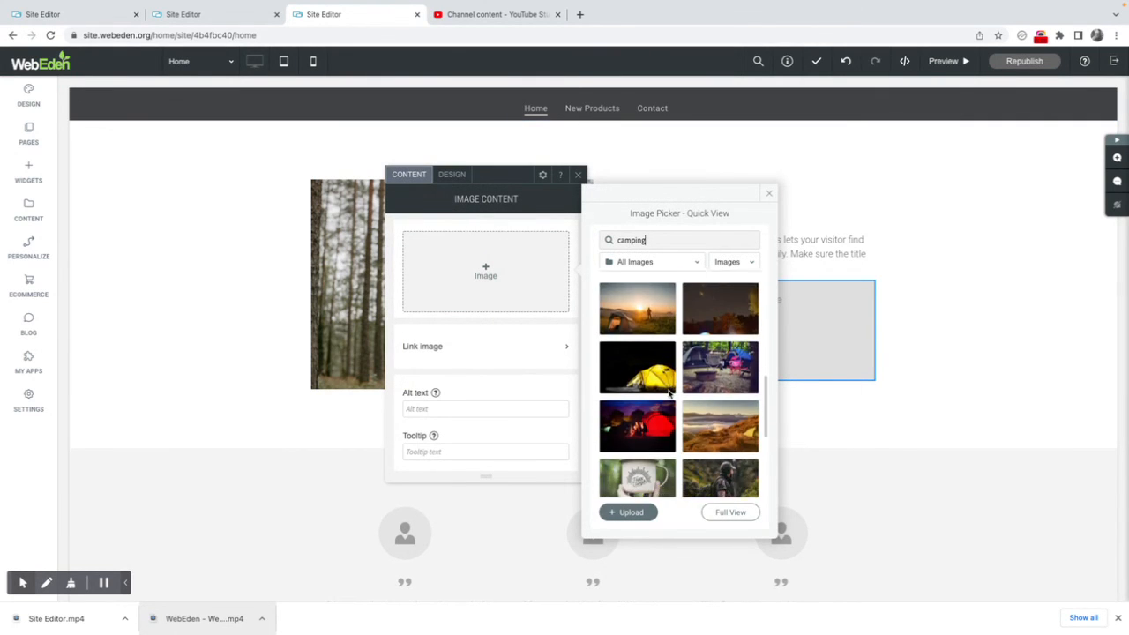
{"action": "scroll", "coordinate": [669, 395], "scroll_direction": "up", "scroll_amount": 10}
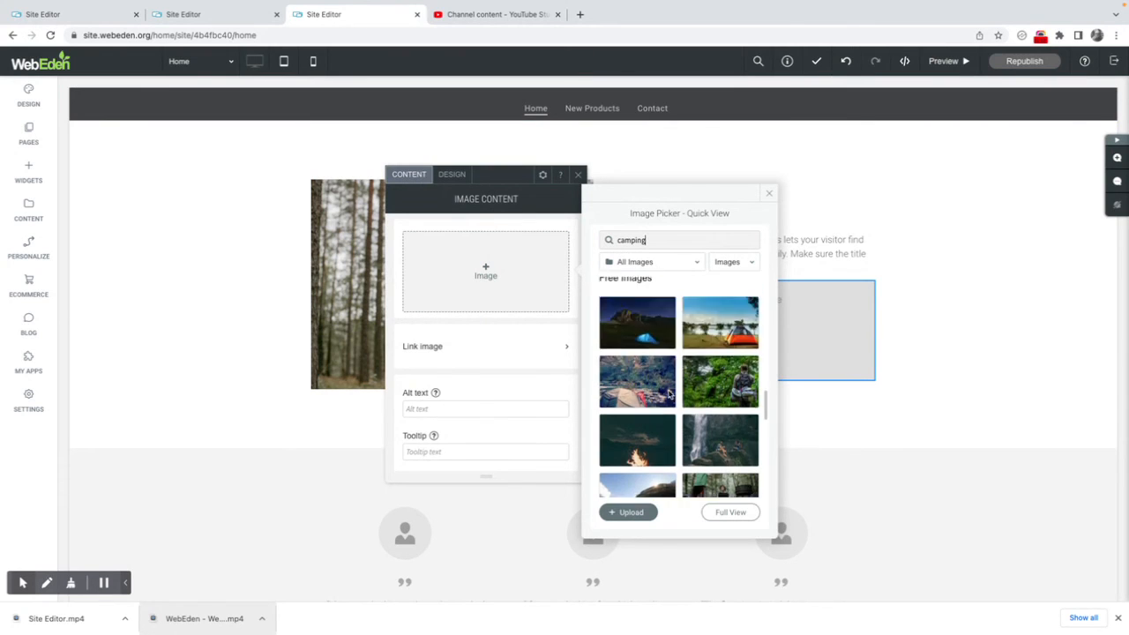
{"action": "mouse_move", "coordinate": [651, 300]}
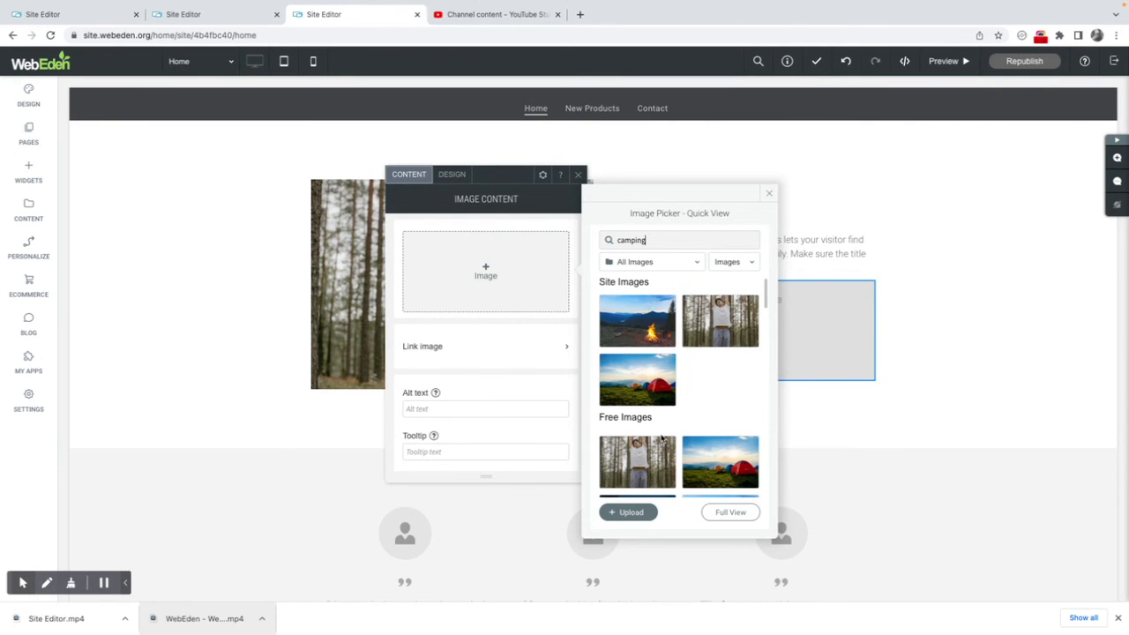
{"action": "left_click", "coordinate": [630, 512]}
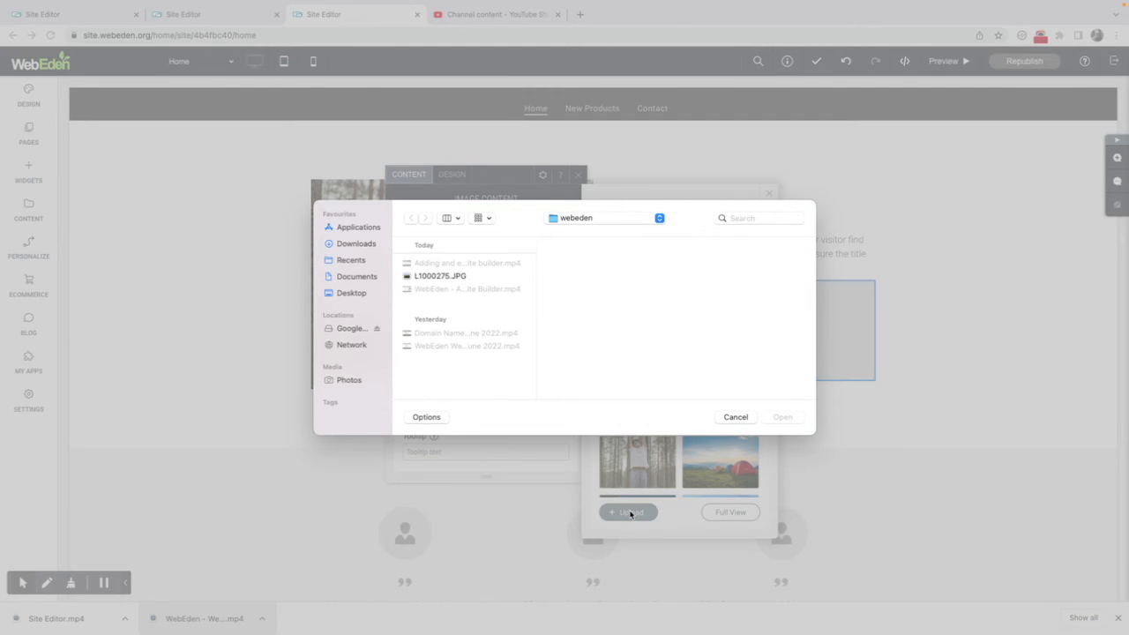
{"action": "left_click", "coordinate": [439, 277]}
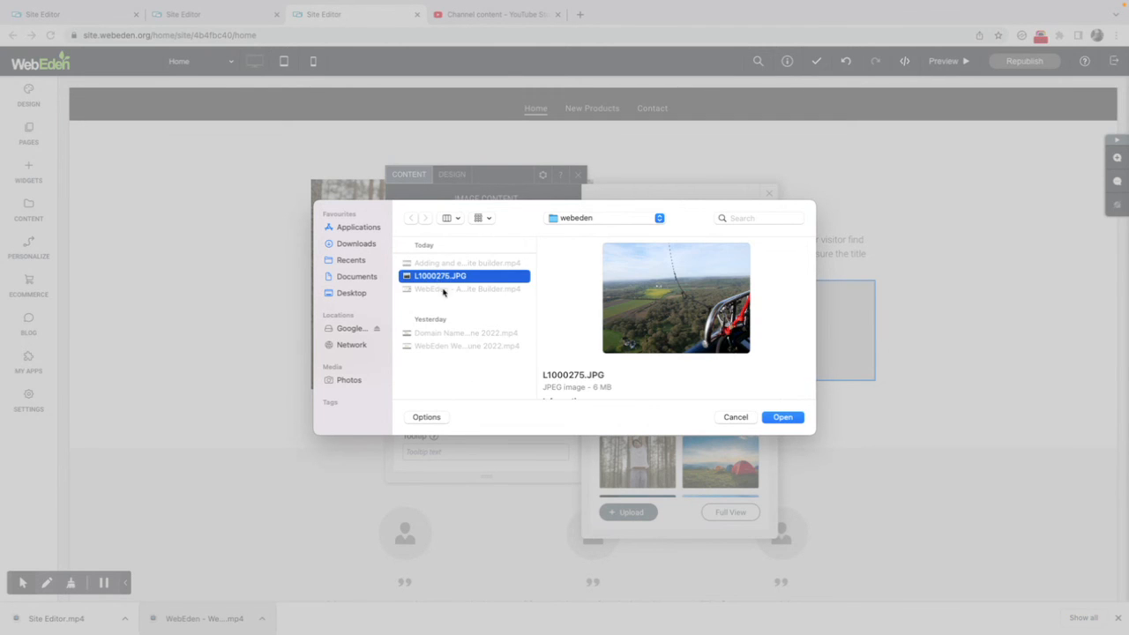
{"action": "left_click", "coordinate": [783, 418]}
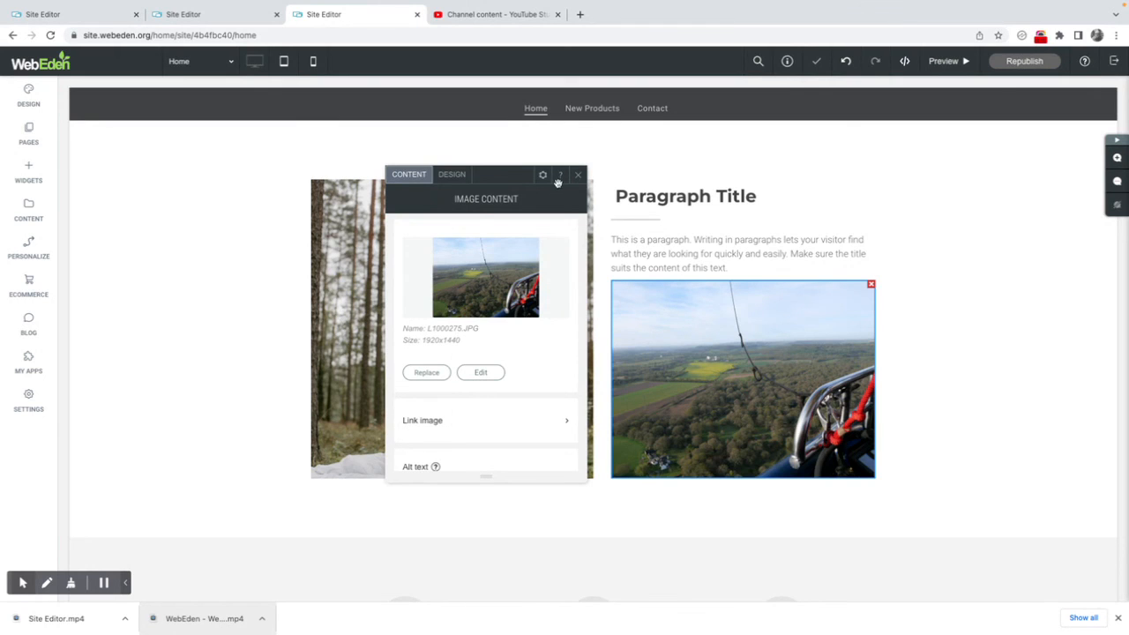
Open the replacement options for the uploaded image and select L1000275.JPG again from the site images
{"action": "scroll", "coordinate": [744, 428], "scroll_direction": "down", "scroll_amount": 2}
{"action": "scroll", "coordinate": [746, 422], "scroll_direction": "up", "scroll_amount": 2}
{"action": "scroll", "coordinate": [746, 423], "scroll_direction": "down", "scroll_amount": 1}
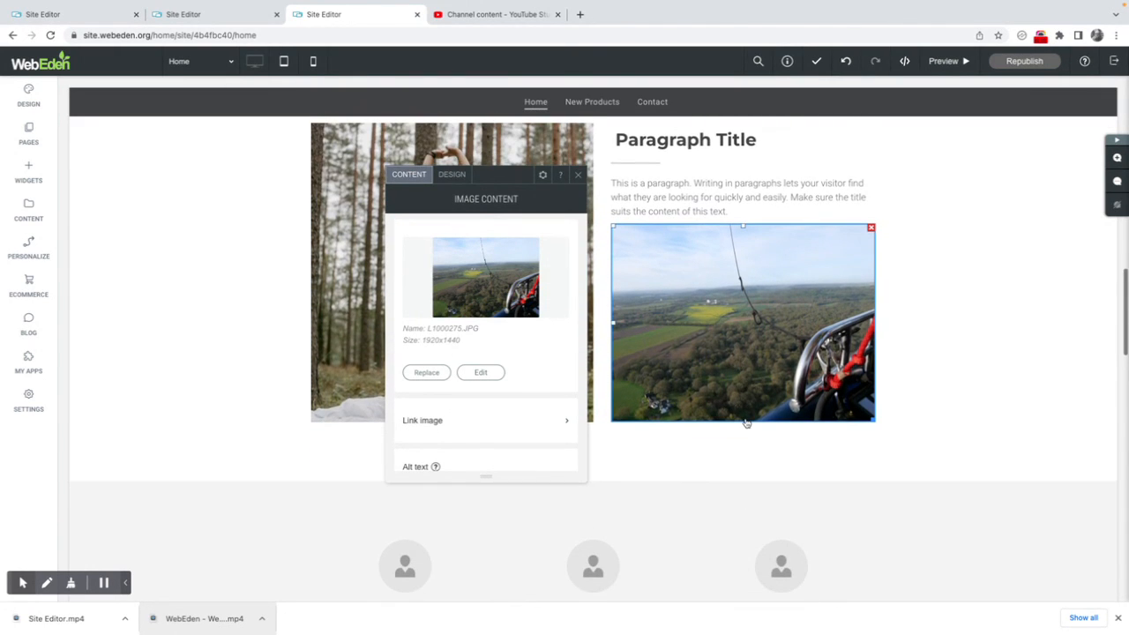
{"action": "left_click", "coordinate": [424, 373]}
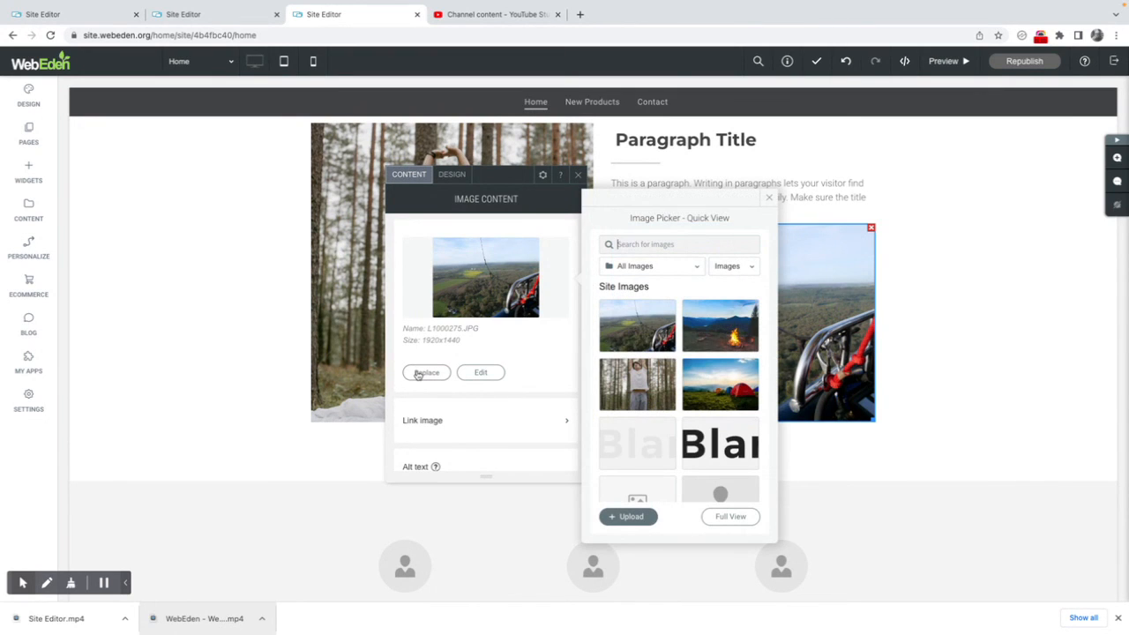
{"action": "left_click", "coordinate": [638, 325]}
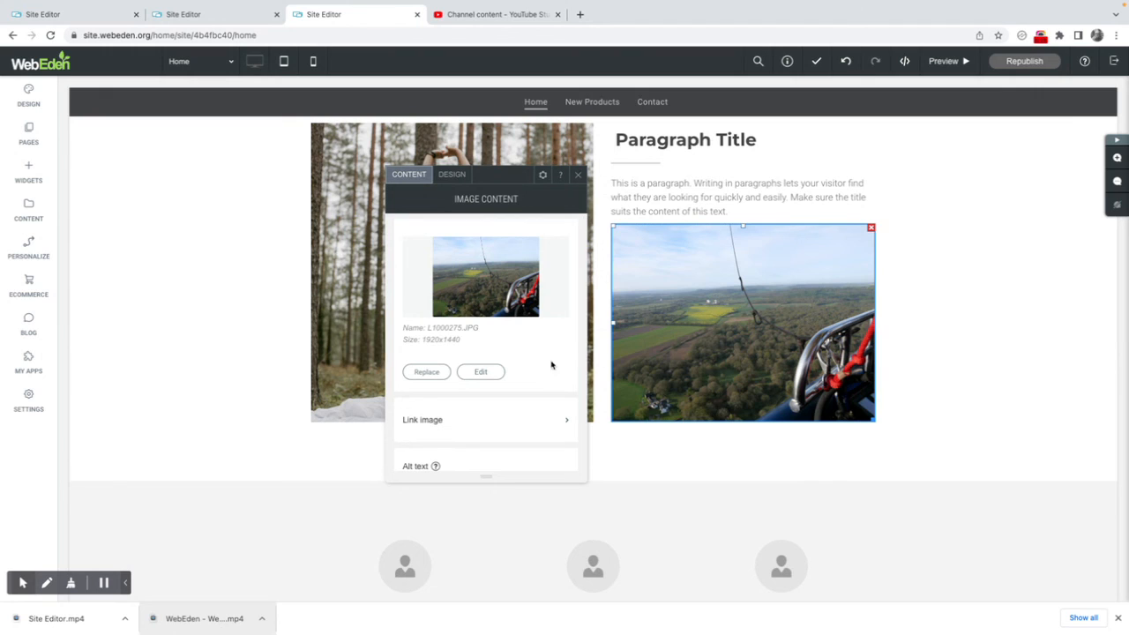
Reopen the replacement options for the aerial photo and look through the available site images
{"action": "left_click", "coordinate": [427, 371]}
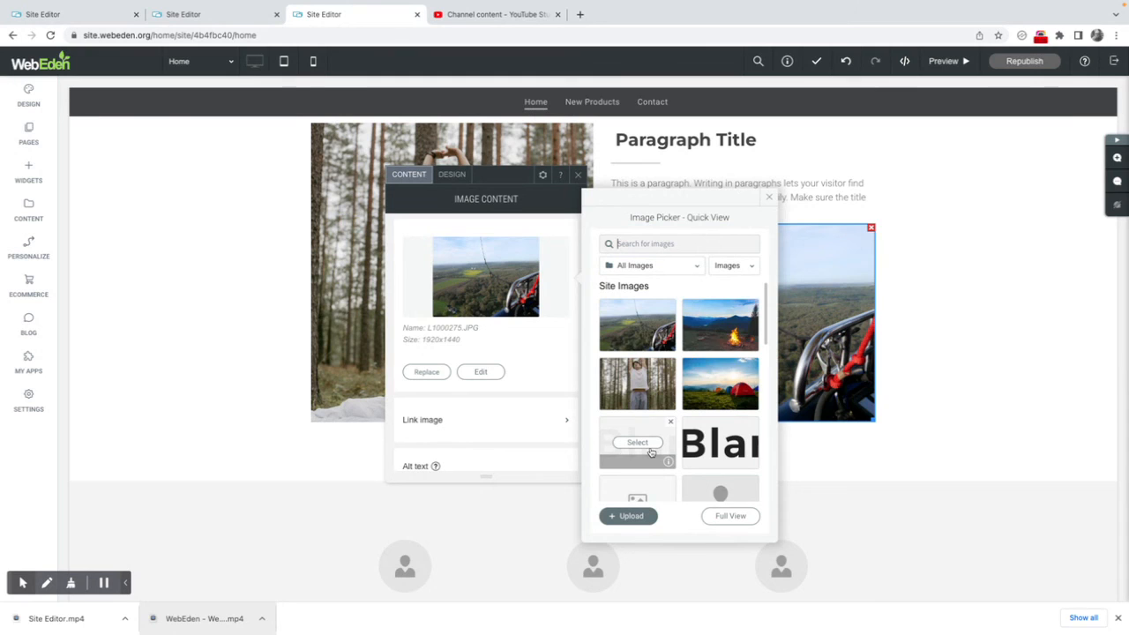
{"action": "scroll", "coordinate": [650, 453], "scroll_direction": "down", "scroll_amount": 3}
{"action": "scroll", "coordinate": [650, 453], "scroll_direction": "up", "scroll_amount": 3}
{"action": "scroll", "coordinate": [685, 429], "scroll_direction": "down", "scroll_amount": 3}
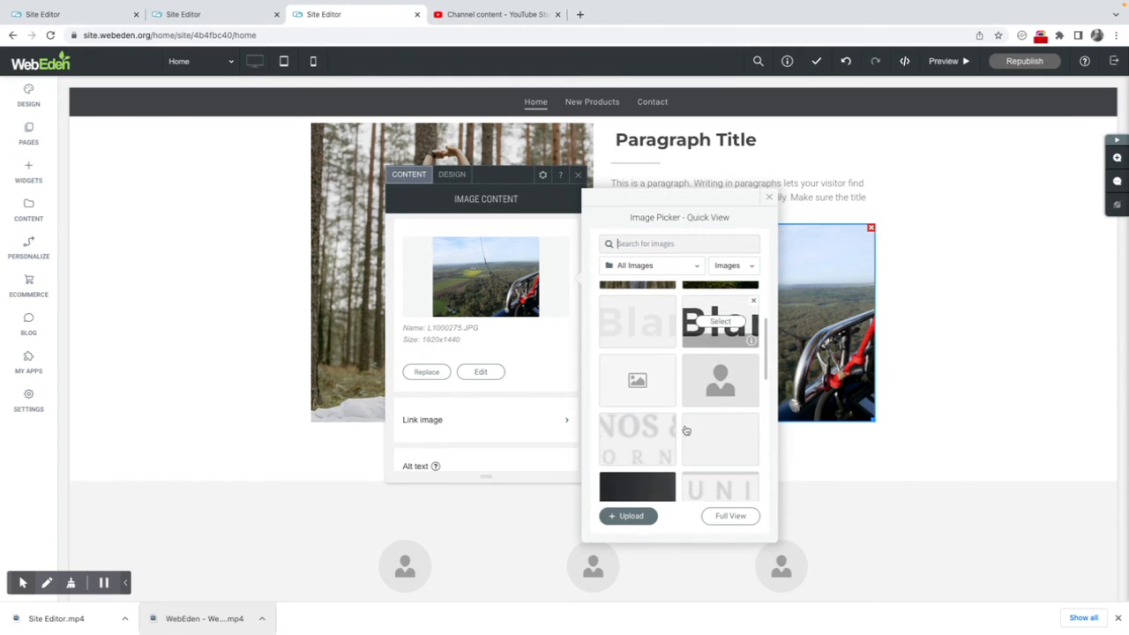